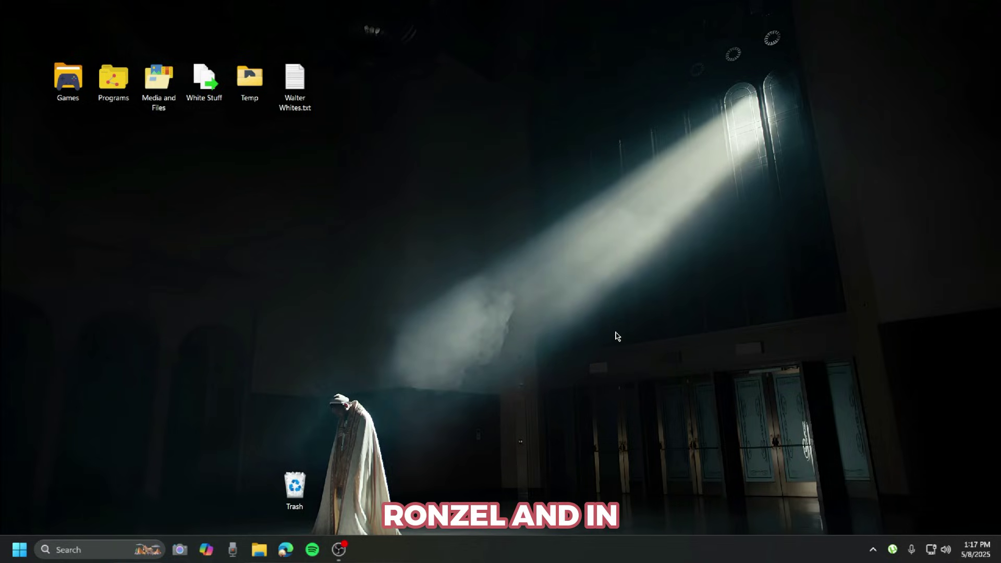
{"action": "left_click_drag", "start_coordinate": [328, 213], "coordinate": [746, 366]}
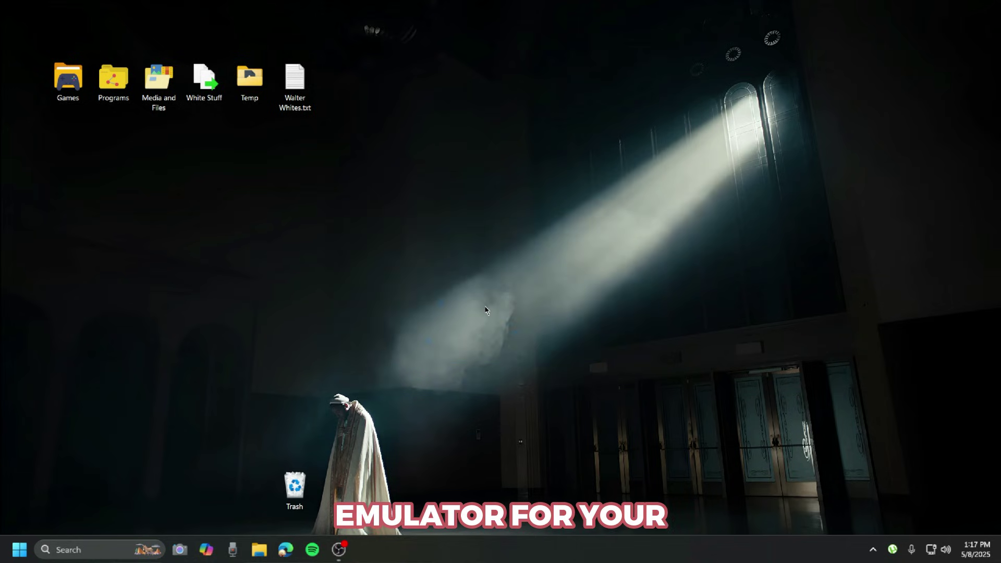
{"action": "left_click_drag", "start_coordinate": [339, 233], "coordinate": [843, 384]}
{"action": "left_click_drag", "start_coordinate": [381, 250], "coordinate": [900, 415]}
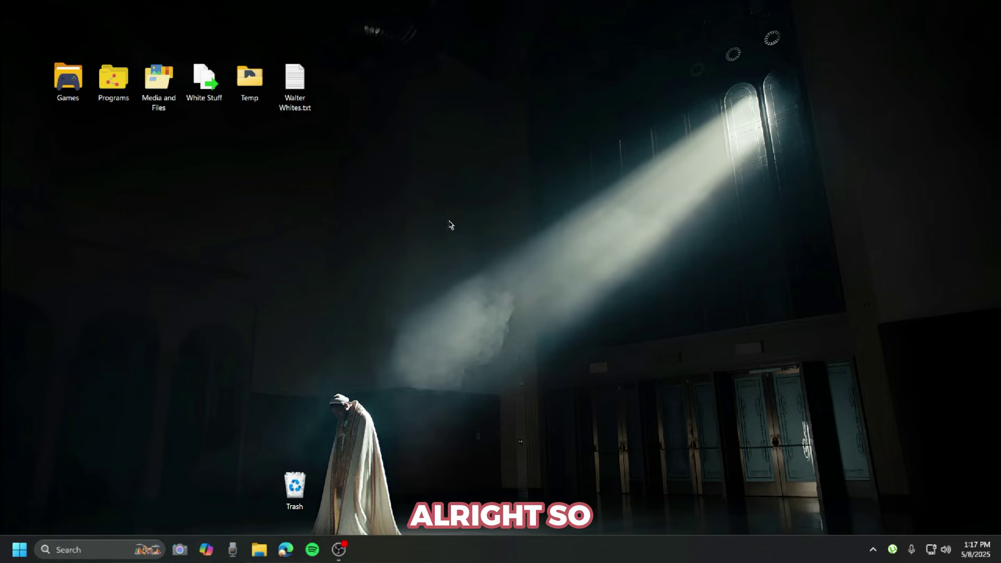
- Open Microsoft Edge and search the web for "Ryujinx Emulator"
{"action": "left_click", "coordinate": [286, 549]}
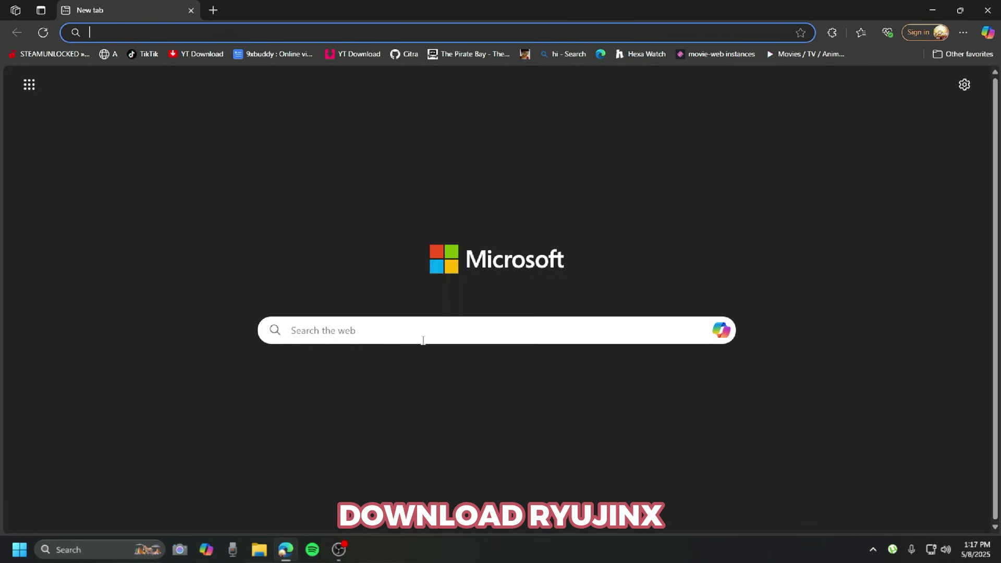
{"action": "left_click", "coordinate": [435, 340]}
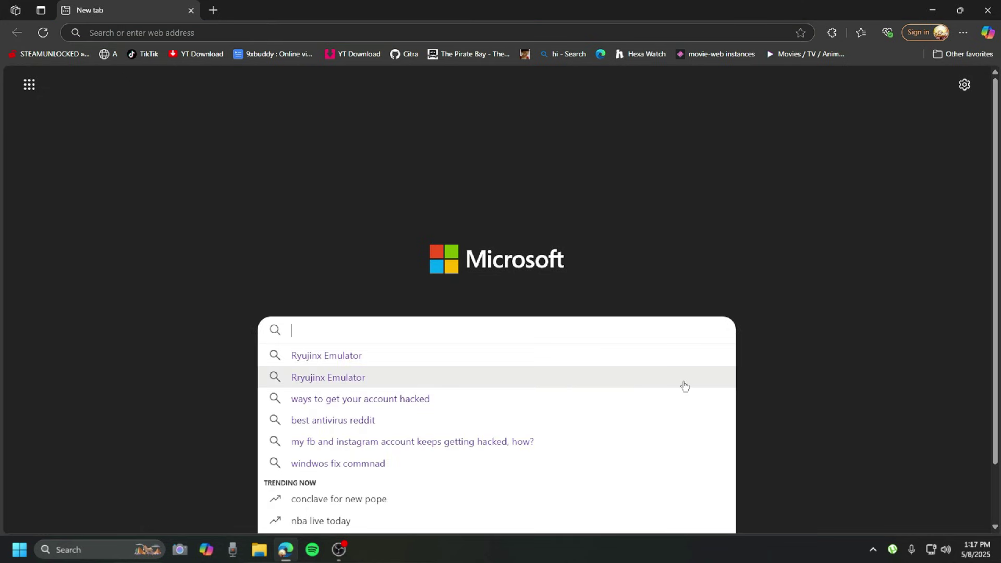
{"action": "type", "text": "R"}
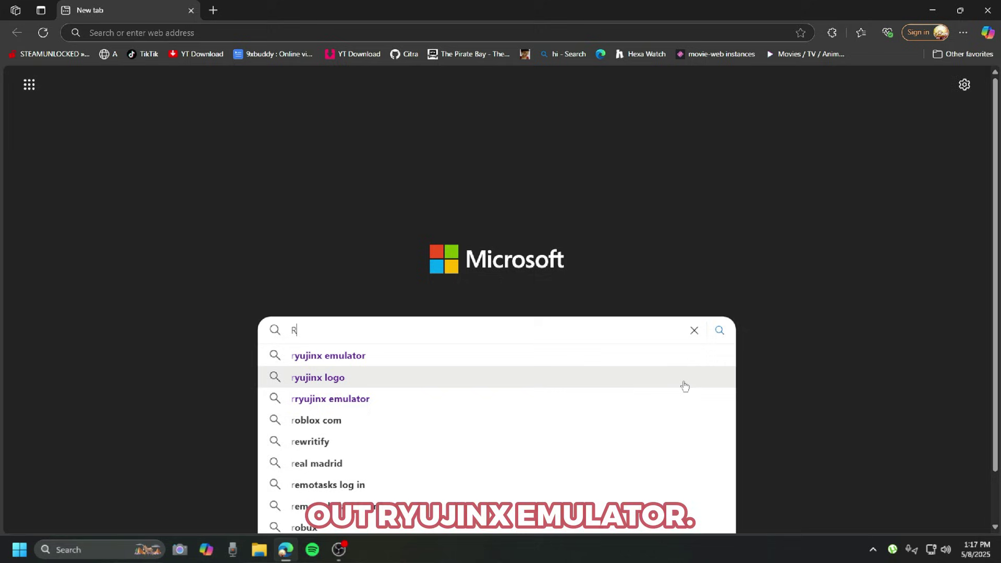
{"action": "type", "text": "yujinx R"}
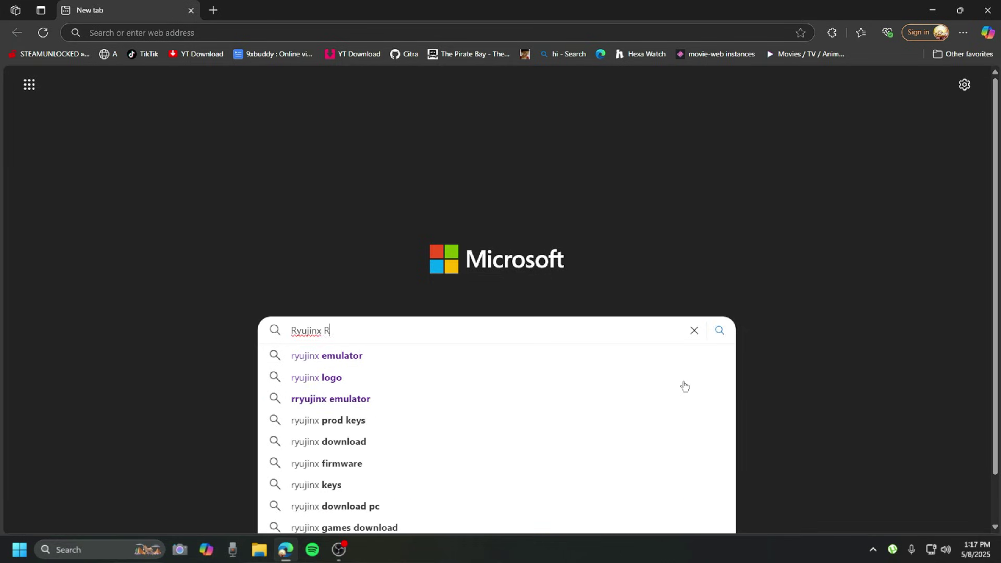
{"action": "type", "text": "e"}
{"action": "key", "text": "BackSpace"}
{"action": "key", "text": "BackSpace"}
{"action": "type", "text": "Emulator"}
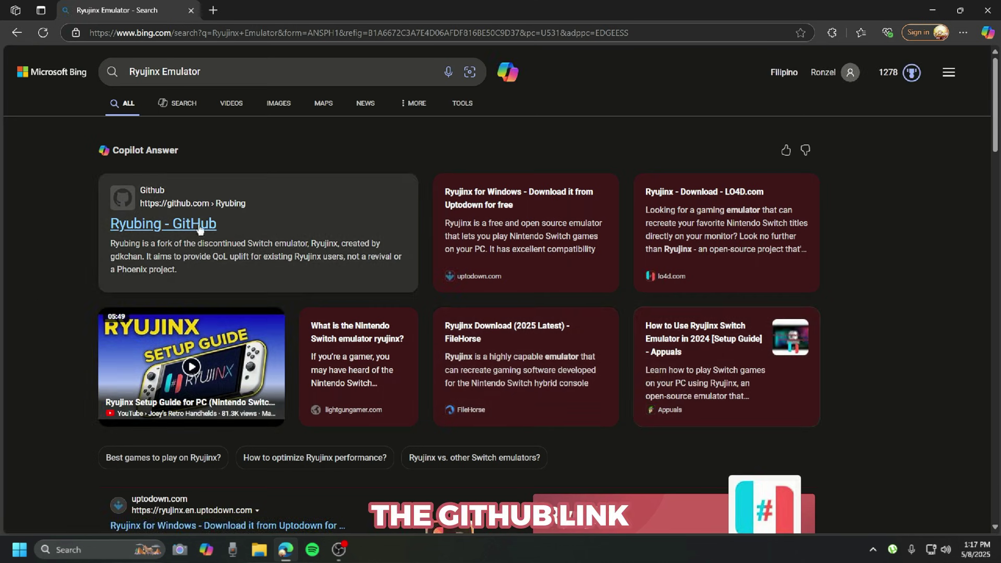
- Open the Ryubing GitHub page from the results and go to the Canary 1.3.38 release in its Canary-Releases repository
{"action": "left_click_drag", "start_coordinate": [252, 219], "coordinate": [107, 227]}
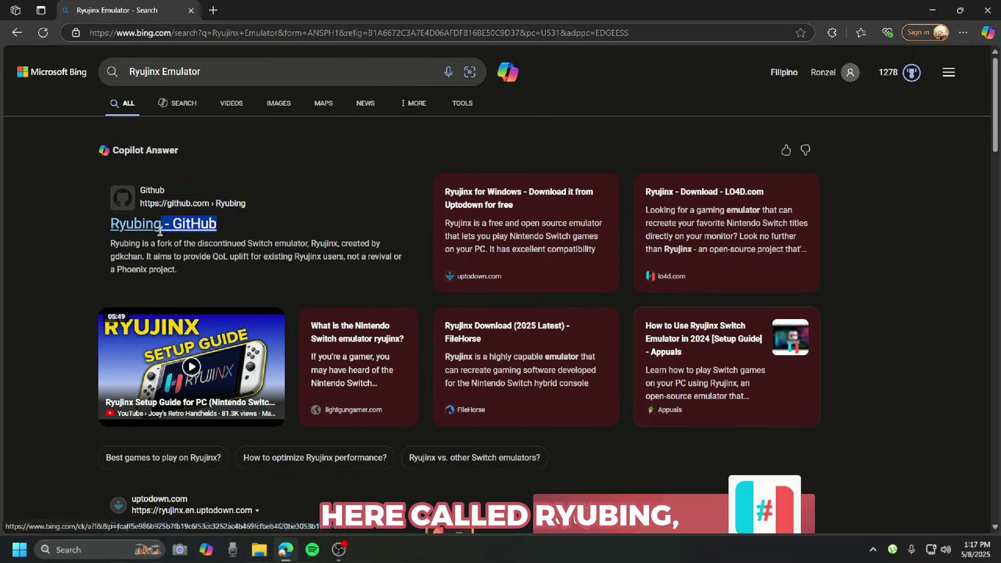
{"action": "left_click", "coordinate": [112, 226]}
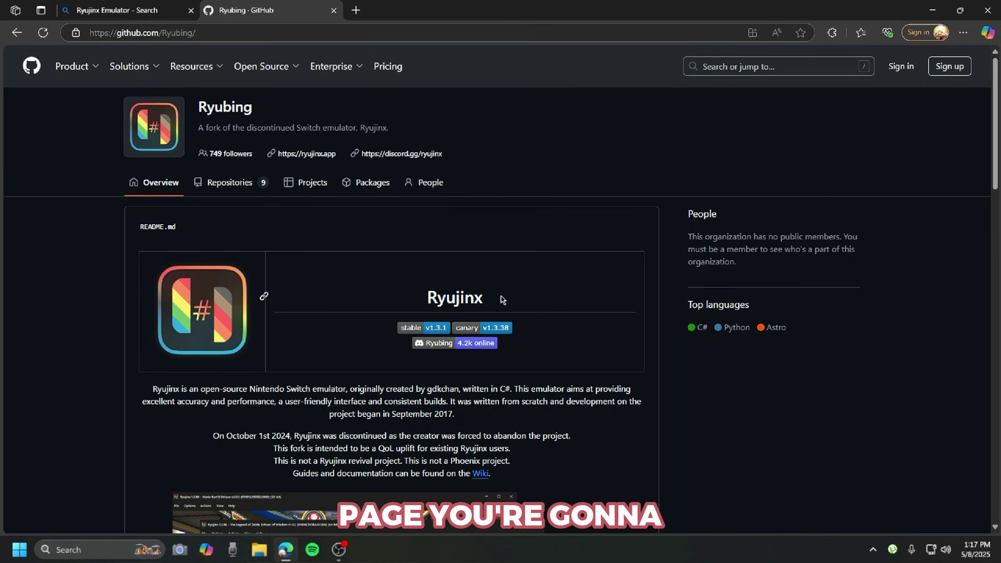
{"action": "scroll", "coordinate": [502, 303], "scroll_direction": "down", "scroll_amount": 10}
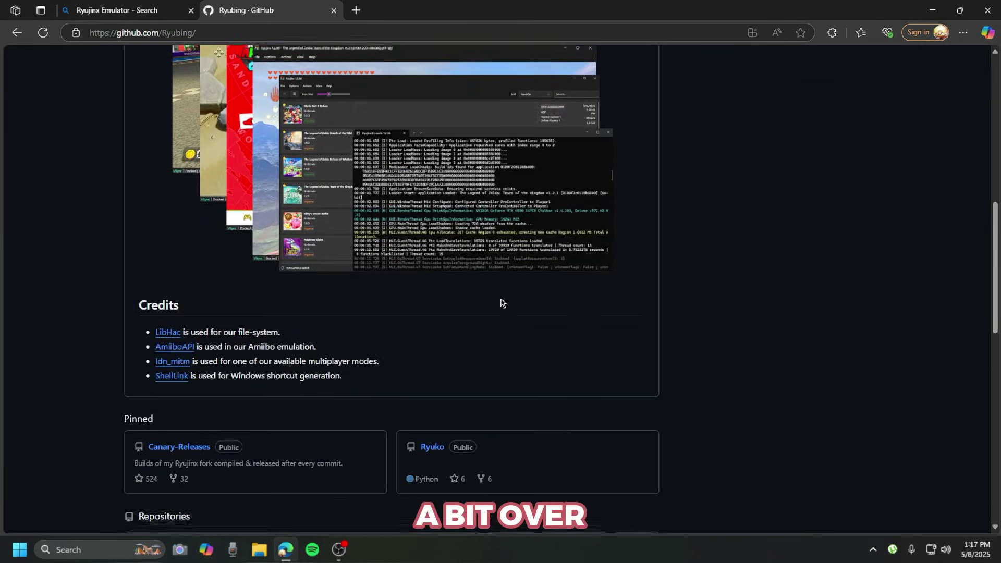
{"action": "left_click", "coordinate": [180, 446]}
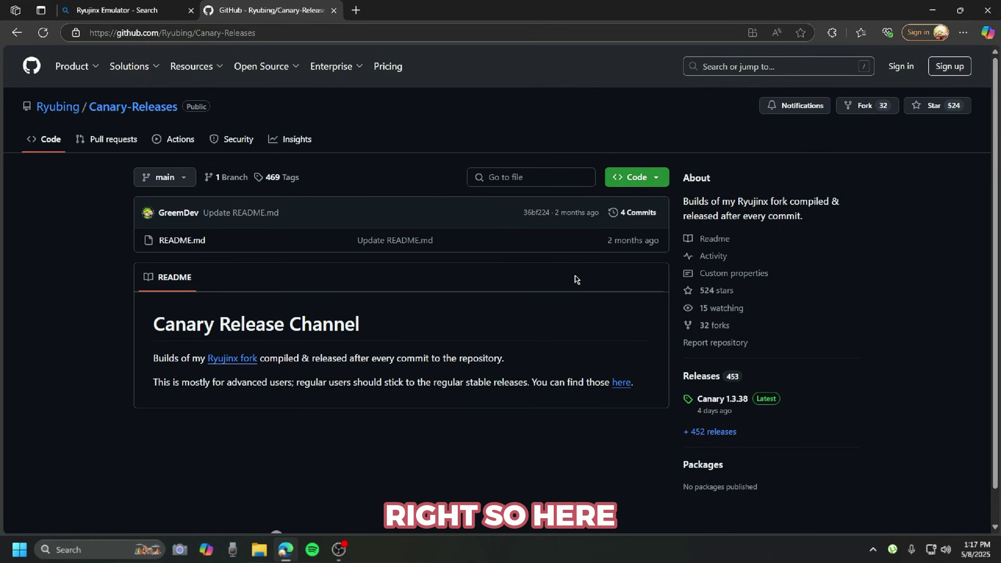
{"action": "left_click", "coordinate": [713, 401]}
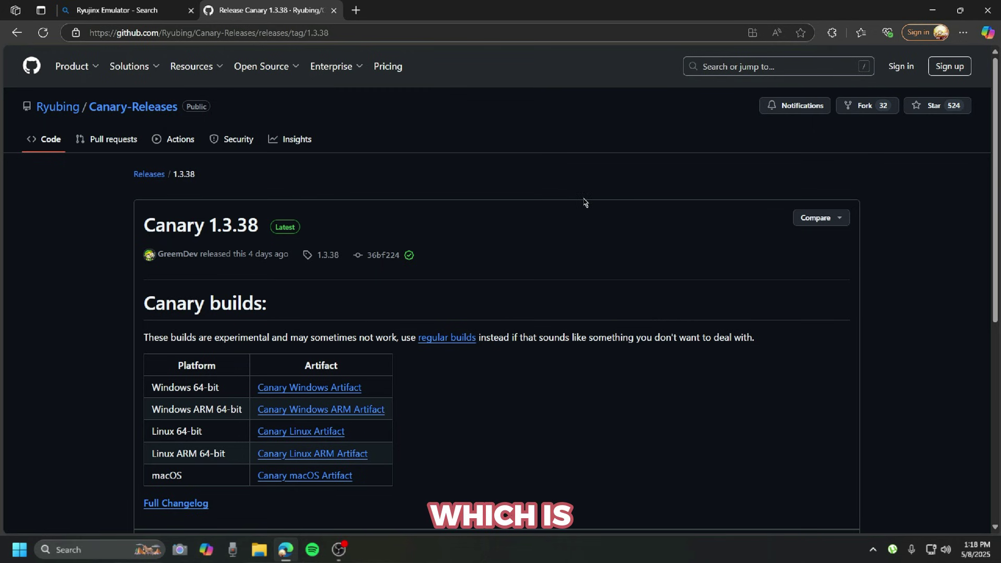
- Download the ryujinx-canary-1.3.38-win_x64.zip asset and open the archive
{"action": "scroll", "coordinate": [584, 202], "scroll_direction": "down", "scroll_amount": 5}
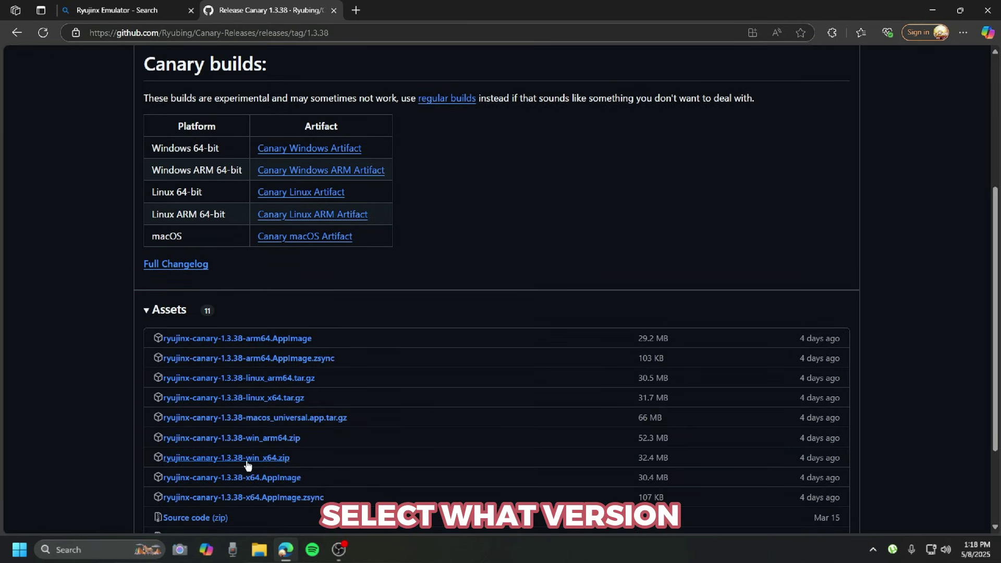
{"action": "left_click", "coordinate": [275, 459]}
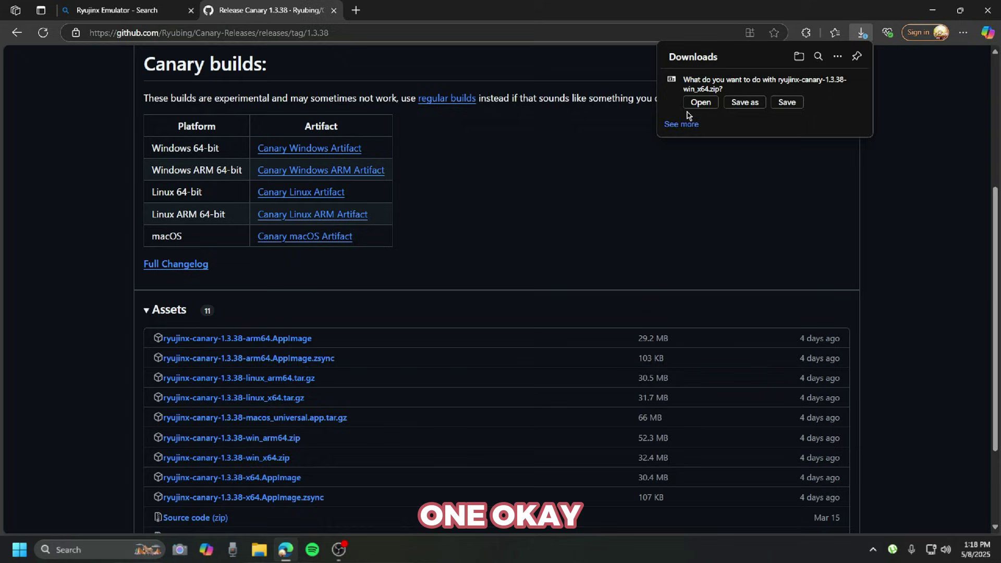
{"action": "left_click", "coordinate": [698, 102]}
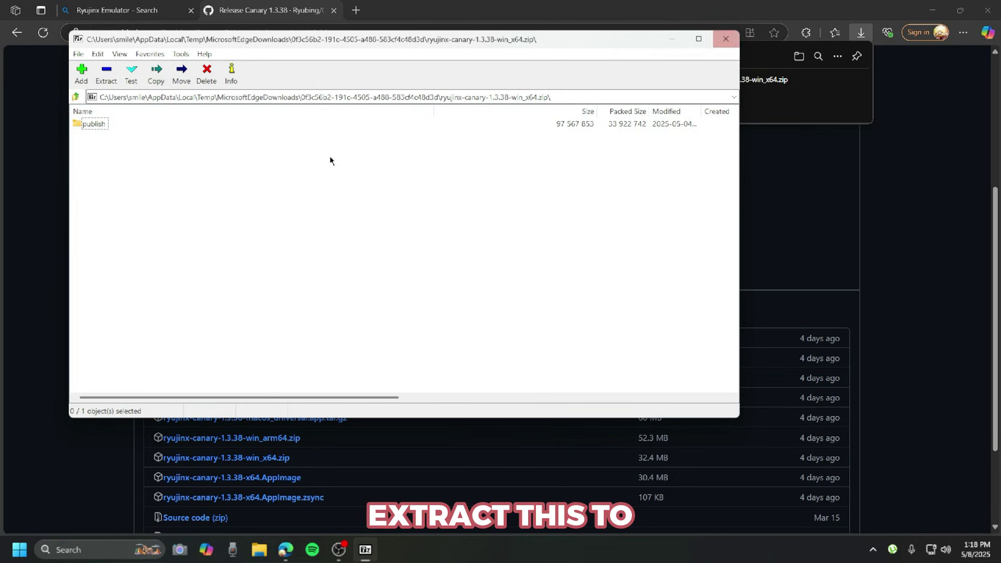
- Extract the publish folder from the archive to the desktop and close the archive window
{"action": "double_click", "coordinate": [93, 124]}
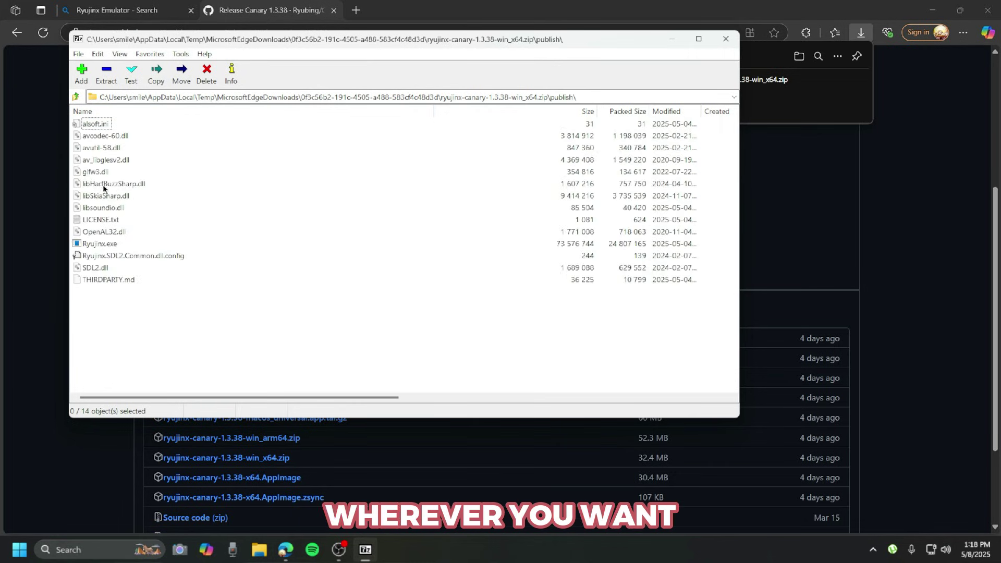
{"action": "left_click", "coordinate": [76, 97]}
{"action": "key", "text": "super+d"}
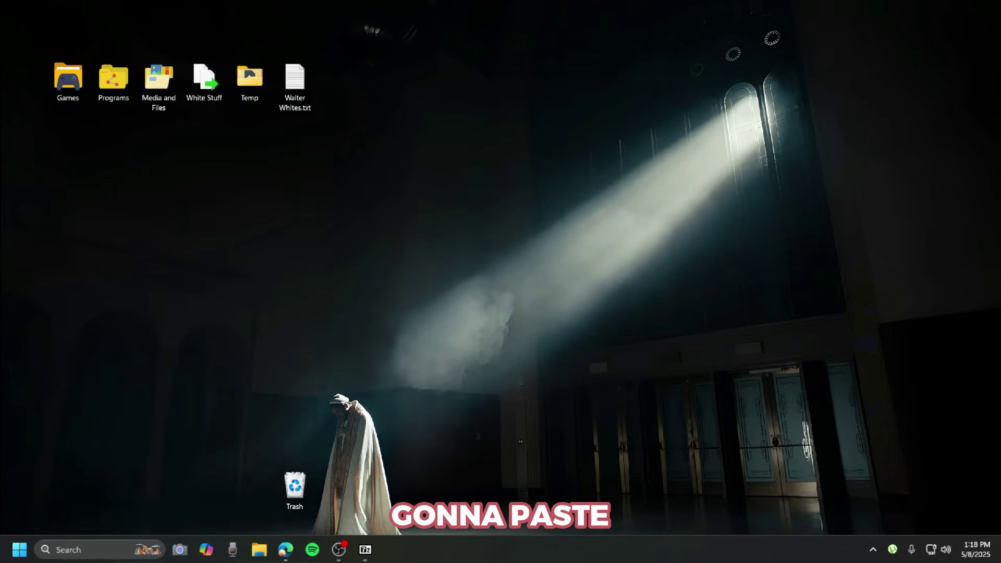
{"action": "left_click", "coordinate": [365, 550]}
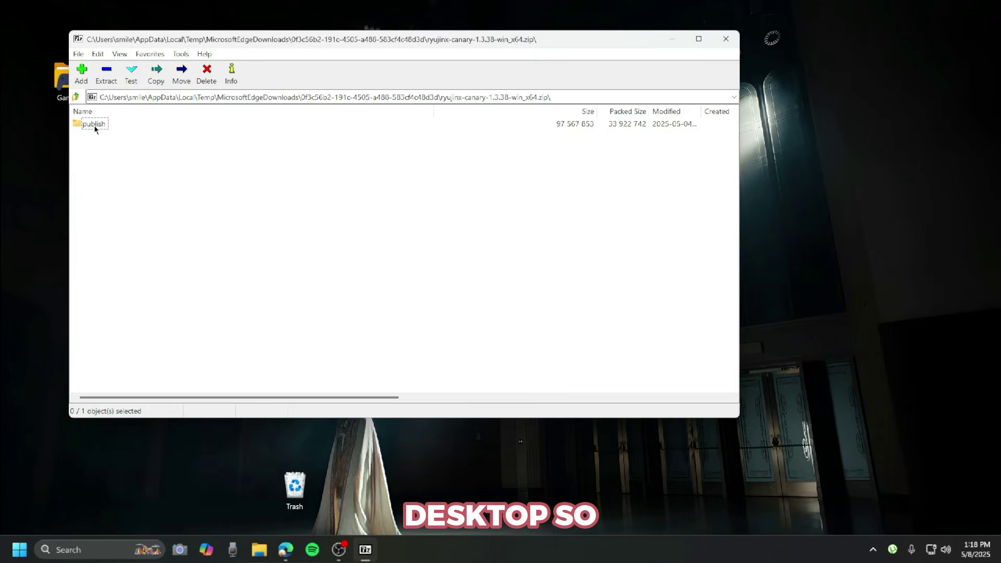
{"action": "left_click_drag", "start_coordinate": [479, 125], "coordinate": [868, 131]}
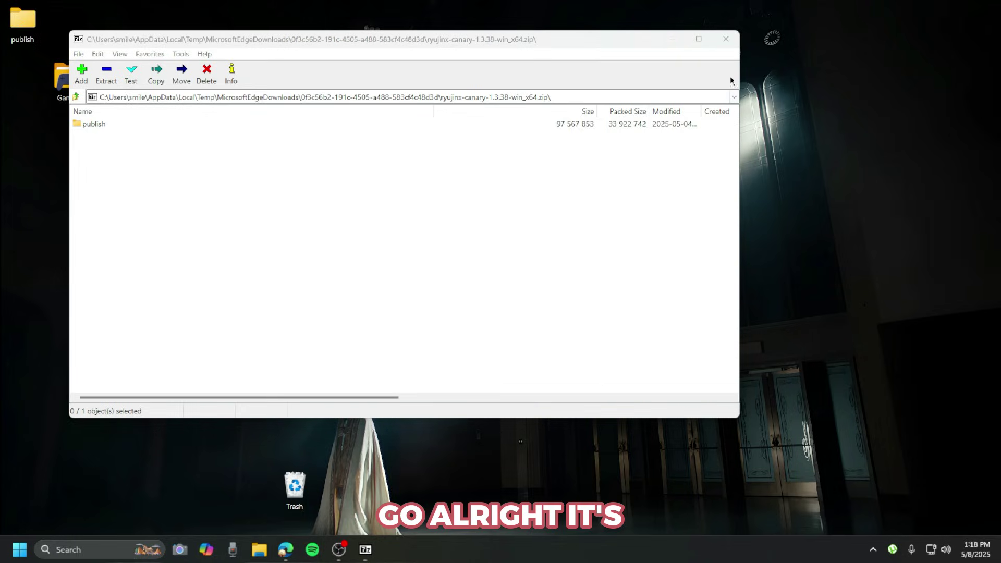
{"action": "left_click", "coordinate": [725, 38]}
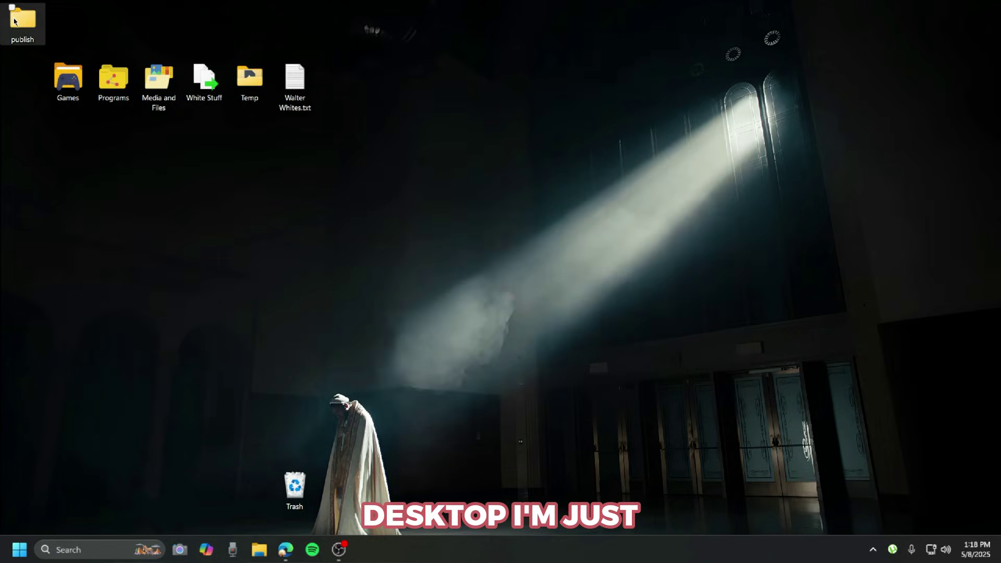
- Move the publish folder to the middle of the desktop and rename it "ryujinx emulator"
{"action": "left_click_drag", "start_coordinate": [14, 21], "coordinate": [469, 316]}
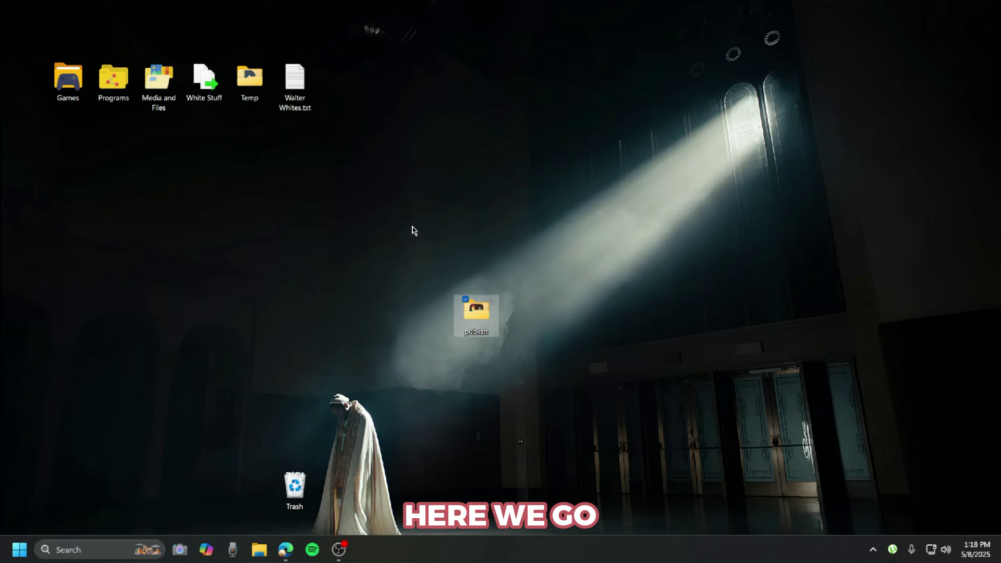
{"action": "right_click", "coordinate": [476, 313]}
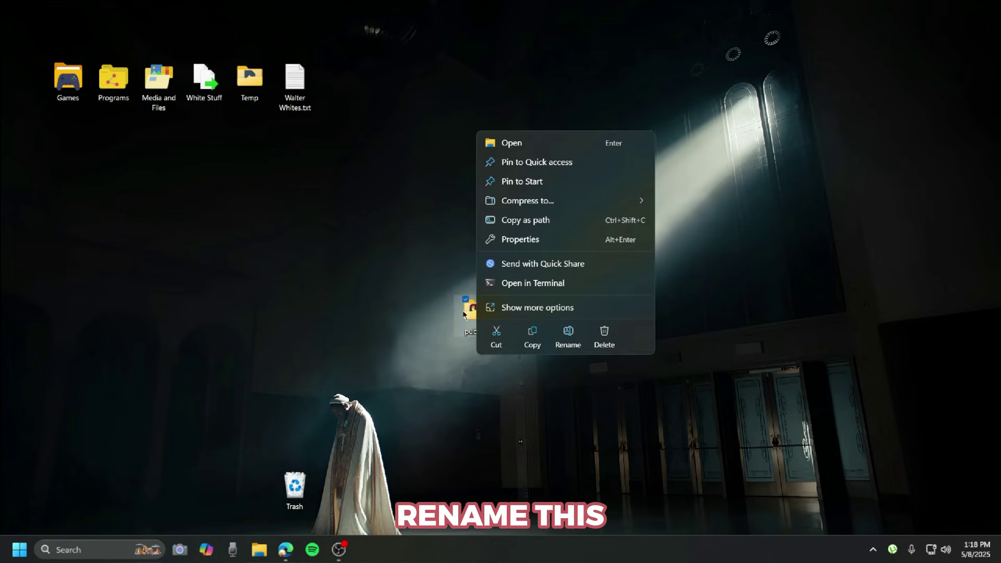
{"action": "left_click", "coordinate": [569, 338]}
{"action": "type", "text": "r"}
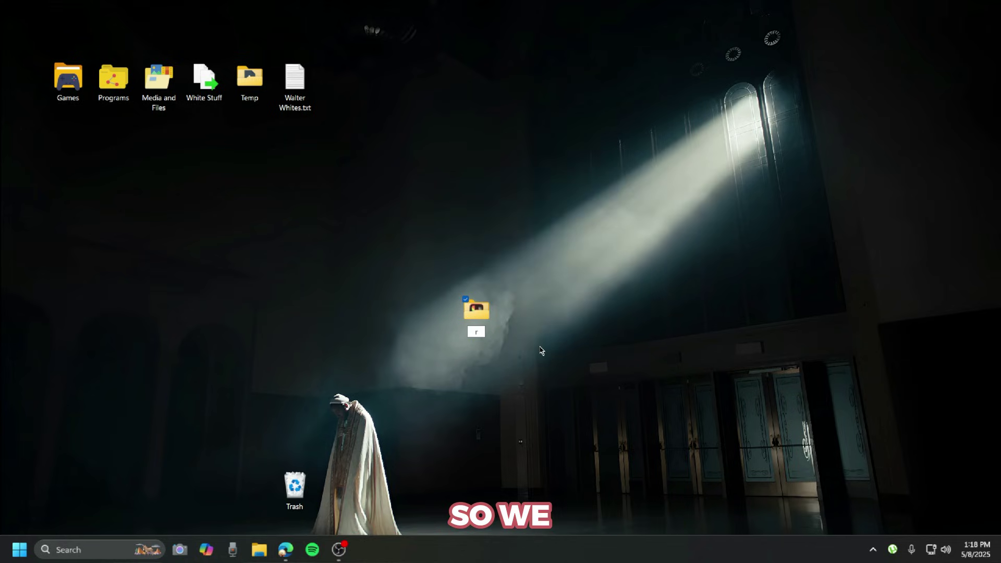
{"action": "type", "text": "yujinx em"}
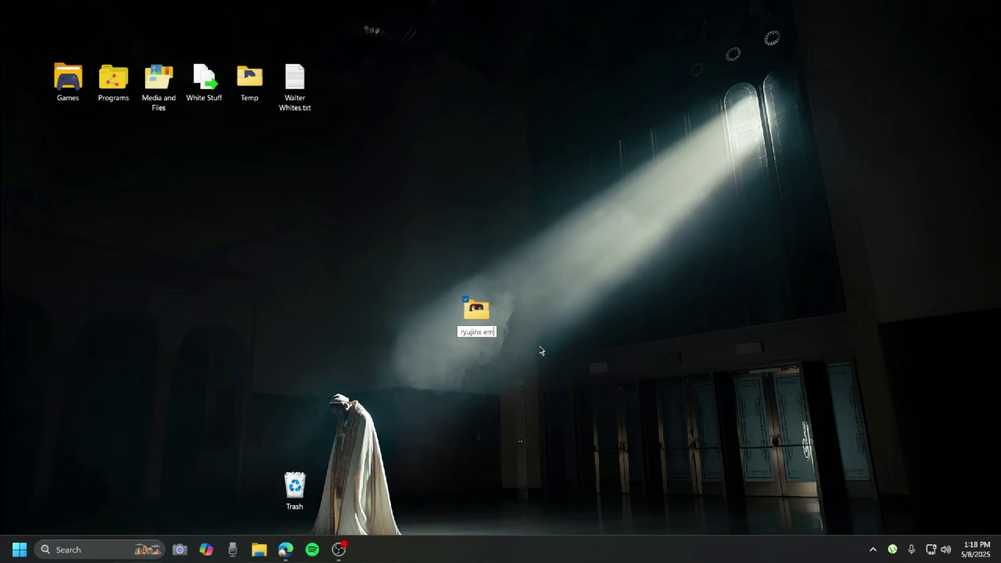
{"action": "key", "text": "Return"}
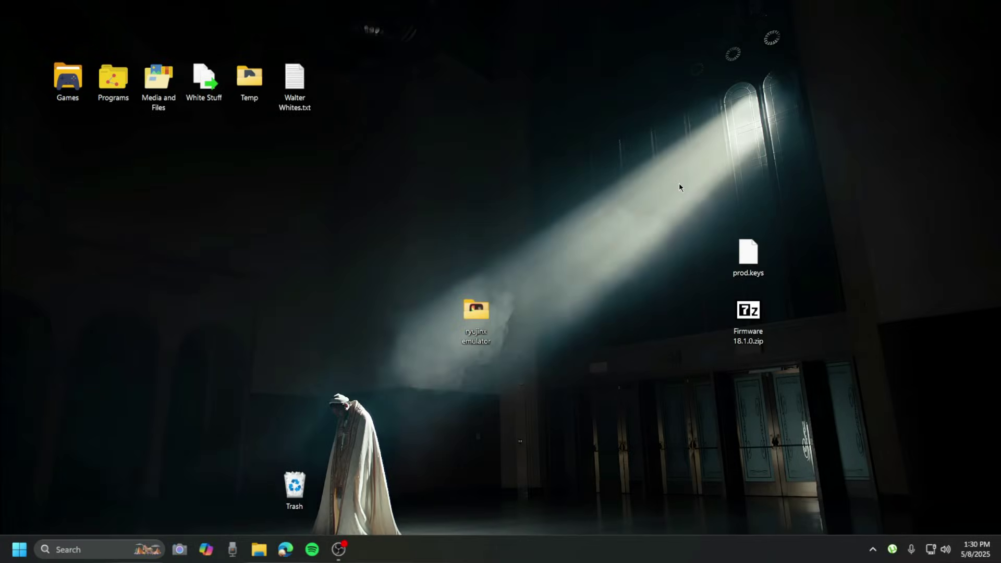
{"action": "left_click_drag", "start_coordinate": [679, 183], "coordinate": [813, 472]}
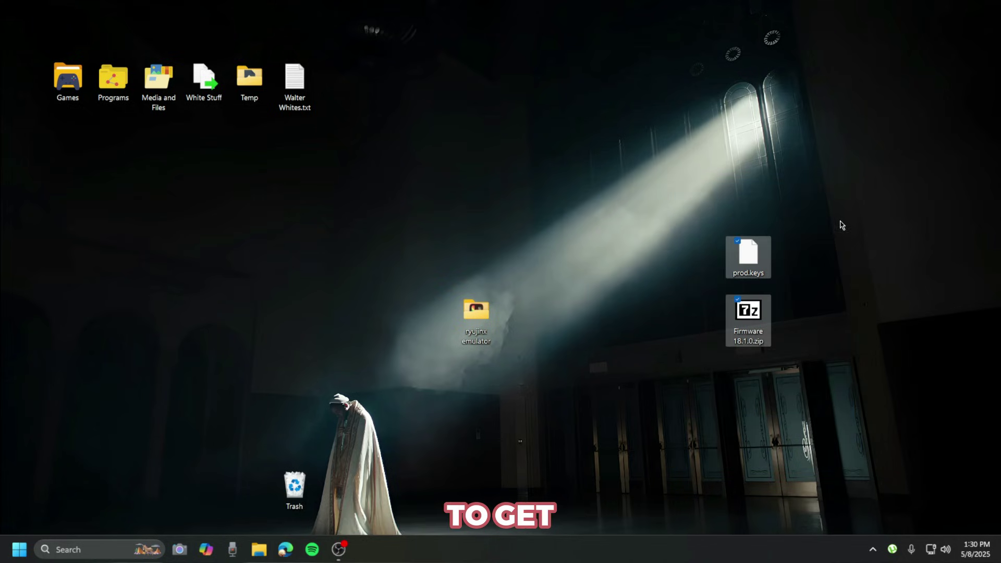
{"action": "left_click_drag", "start_coordinate": [611, 233], "coordinate": [615, 154]}
{"action": "left_click", "coordinate": [602, 232]}
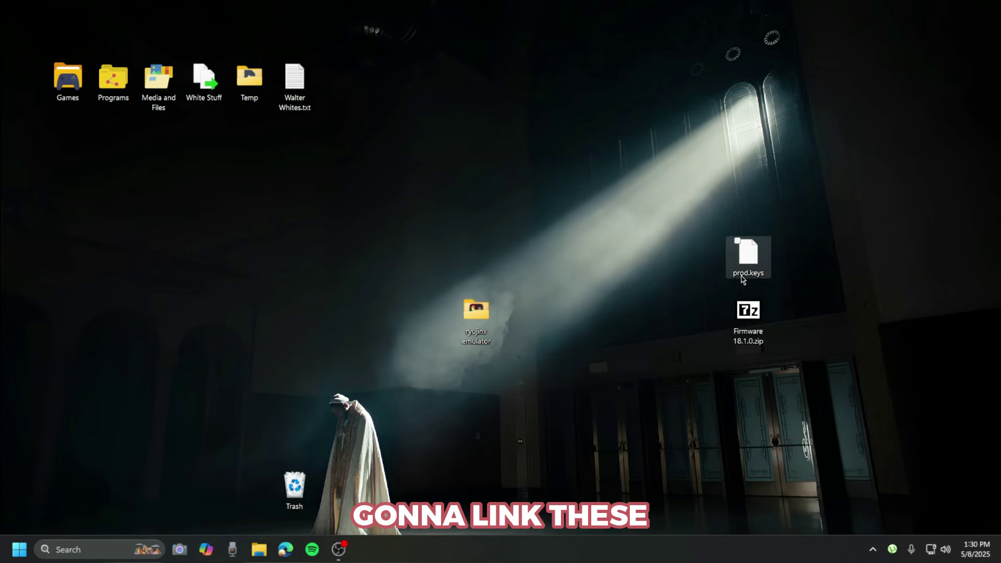
- Launch Ryujinx.exe from the ryujinx emulator folder, minimize the folder window and dismiss the missing-keys error
{"action": "double_click", "coordinate": [476, 313]}
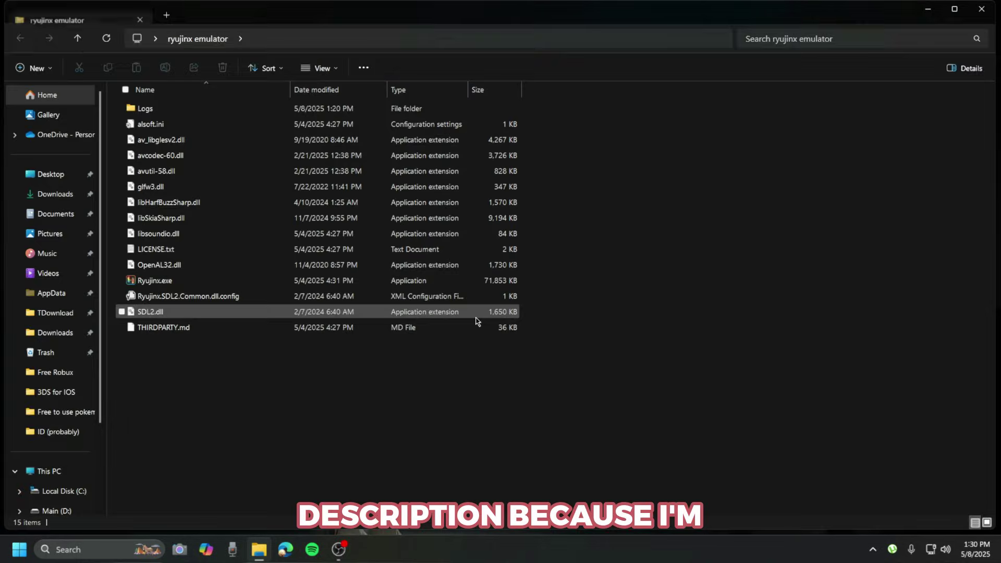
{"action": "left_click", "coordinate": [417, 282]}
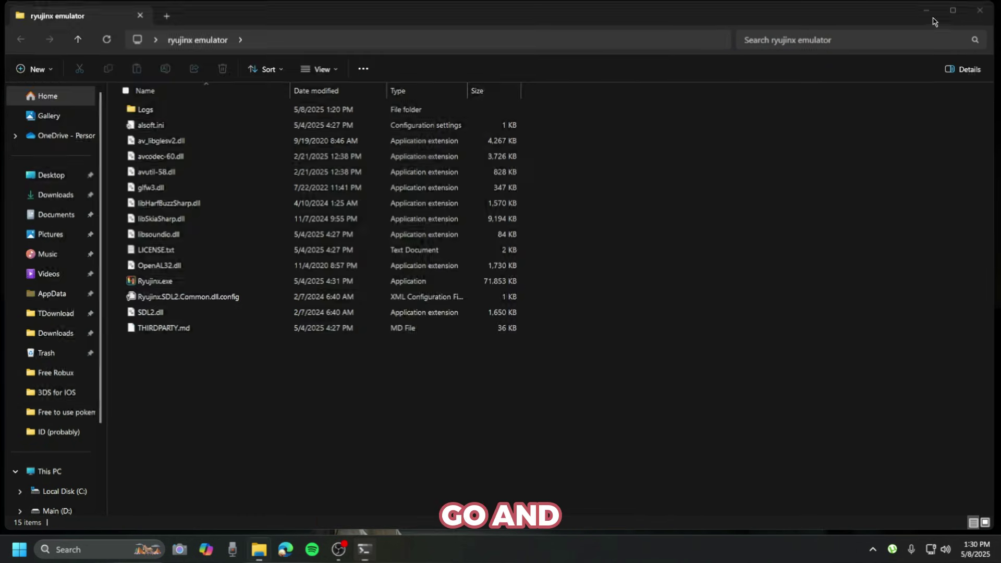
{"action": "left_click", "coordinate": [926, 11]}
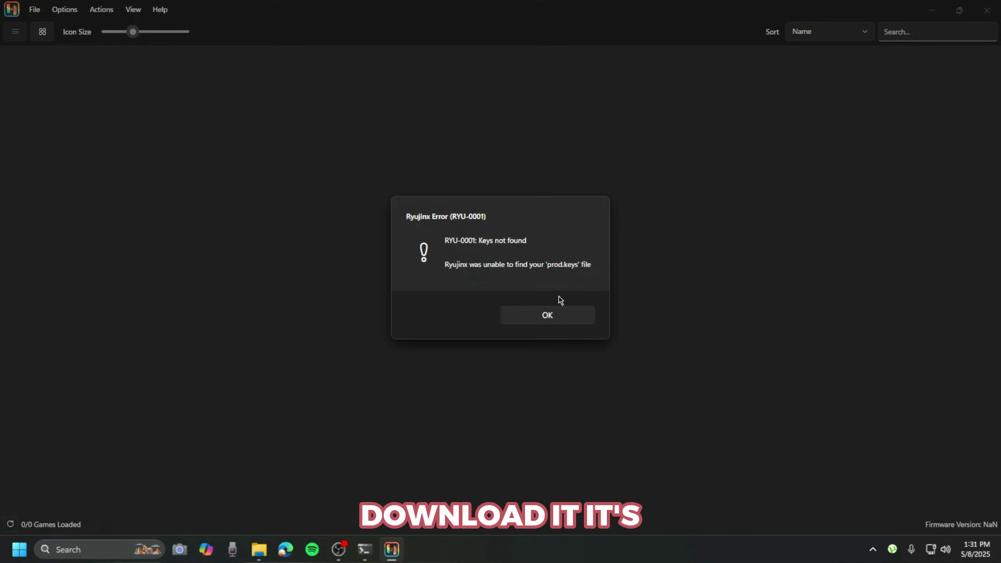
{"action": "left_click", "coordinate": [557, 316]}
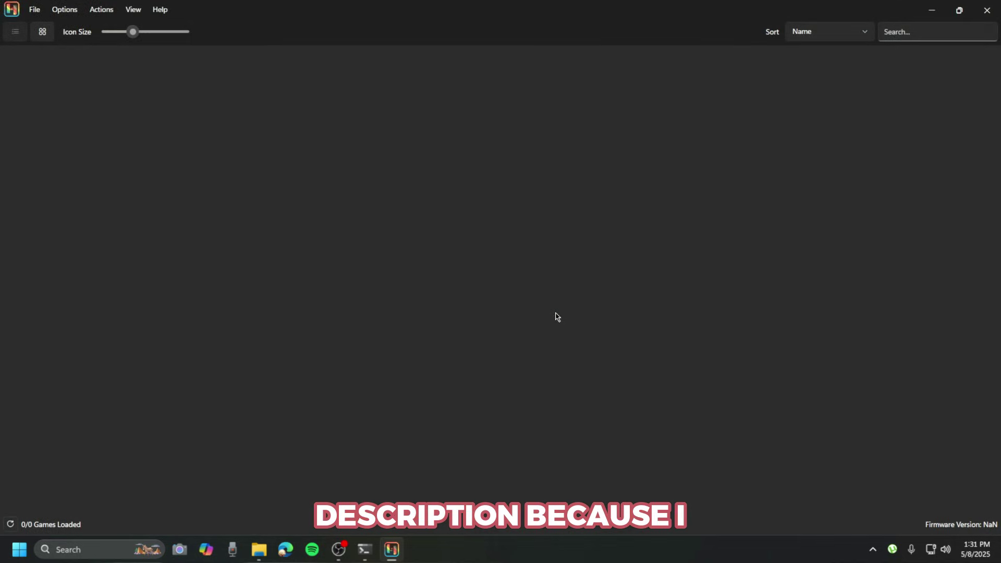
- Install the prod.keys file from the desktop, accept the installation prompt and close the resulting notice
{"action": "left_click", "coordinate": [103, 11]}
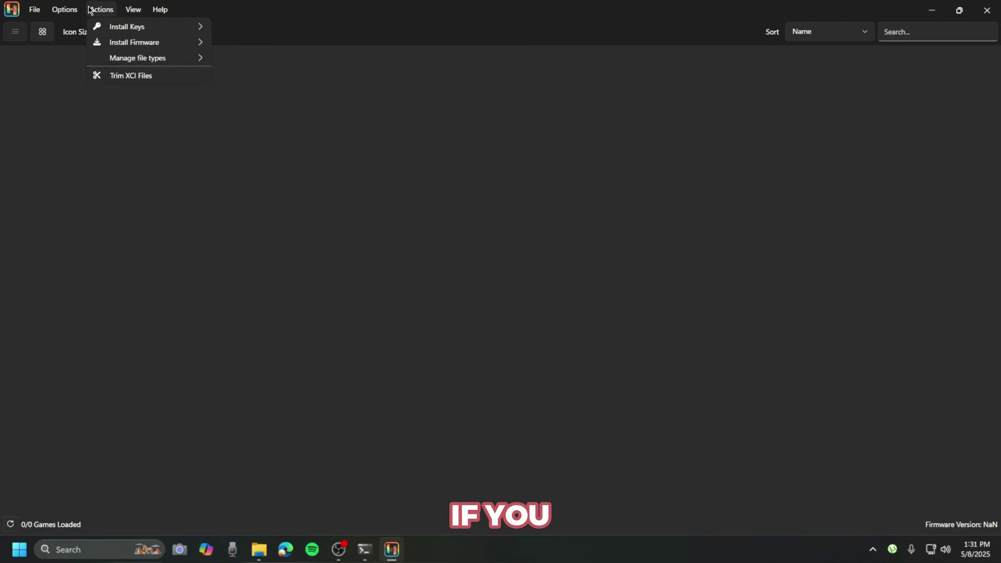
{"action": "mouse_move", "coordinate": [109, 25]}
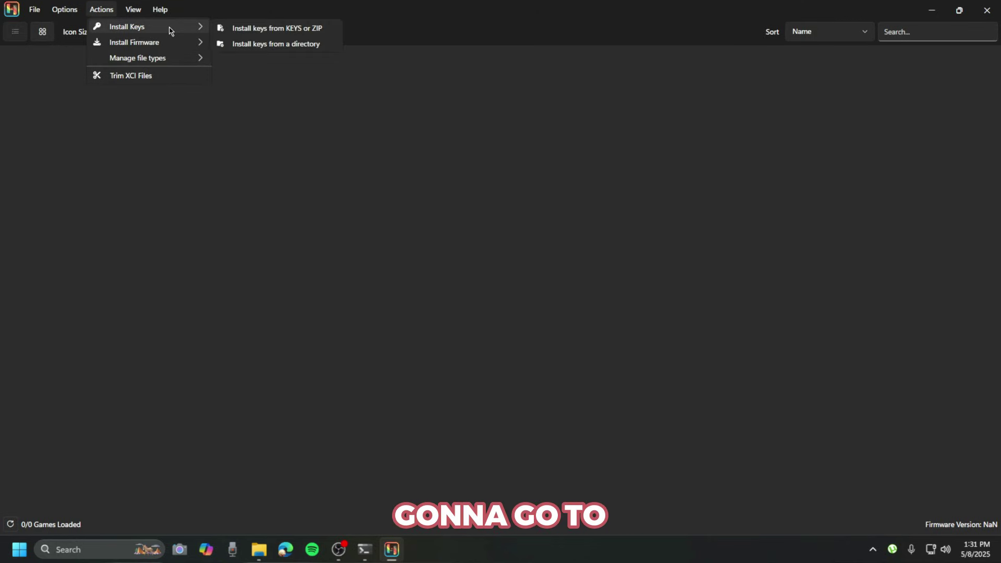
{"action": "left_click", "coordinate": [252, 30]}
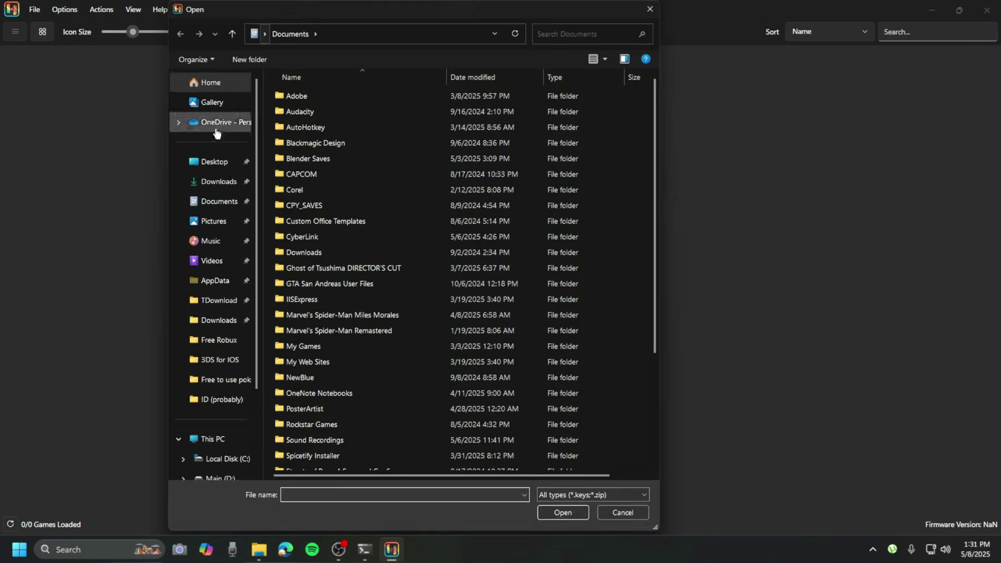
{"action": "left_click", "coordinate": [214, 161]}
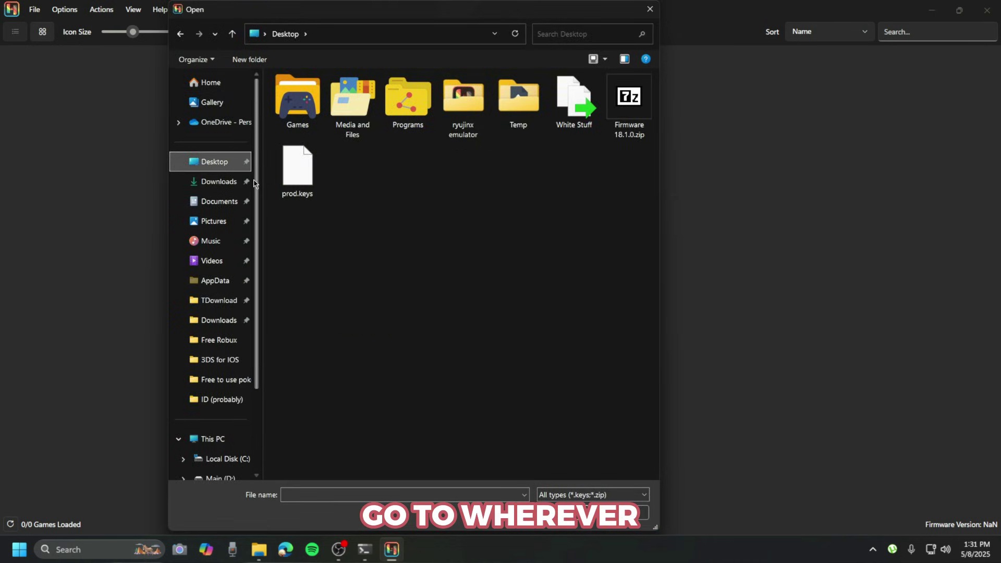
{"action": "double_click", "coordinate": [296, 172]}
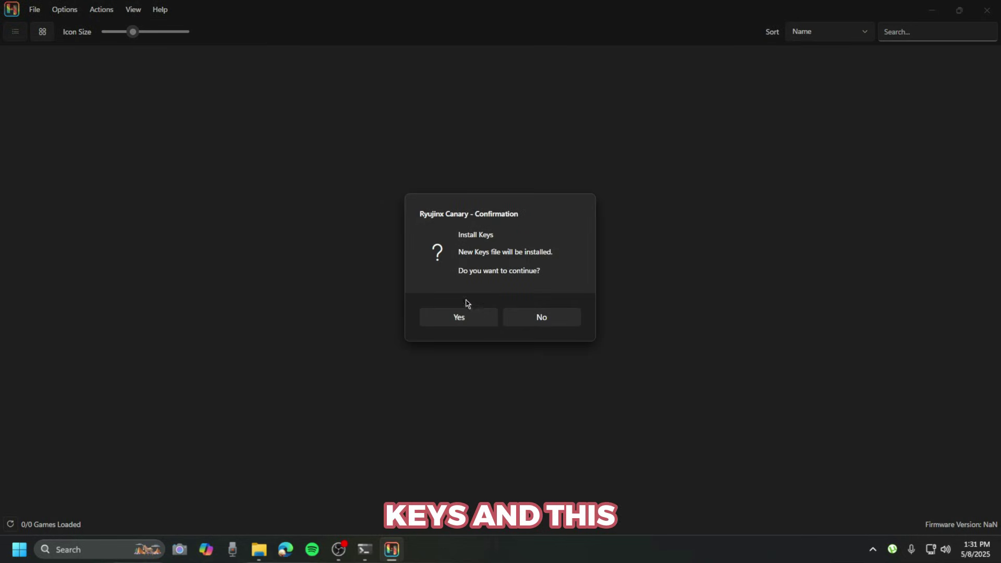
{"action": "left_click", "coordinate": [459, 317]}
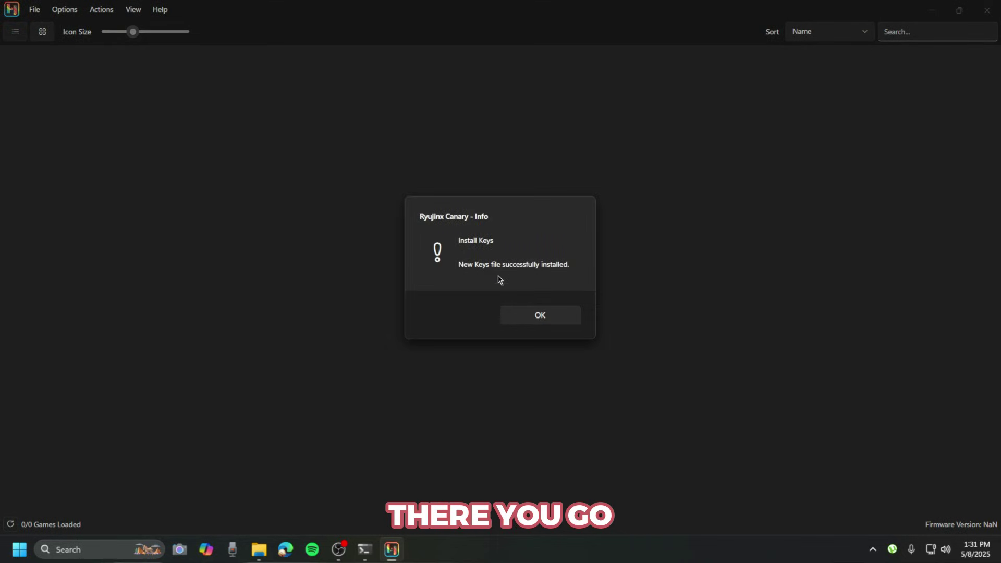
{"action": "left_click", "coordinate": [534, 317]}
{"action": "left_click", "coordinate": [99, 9]}
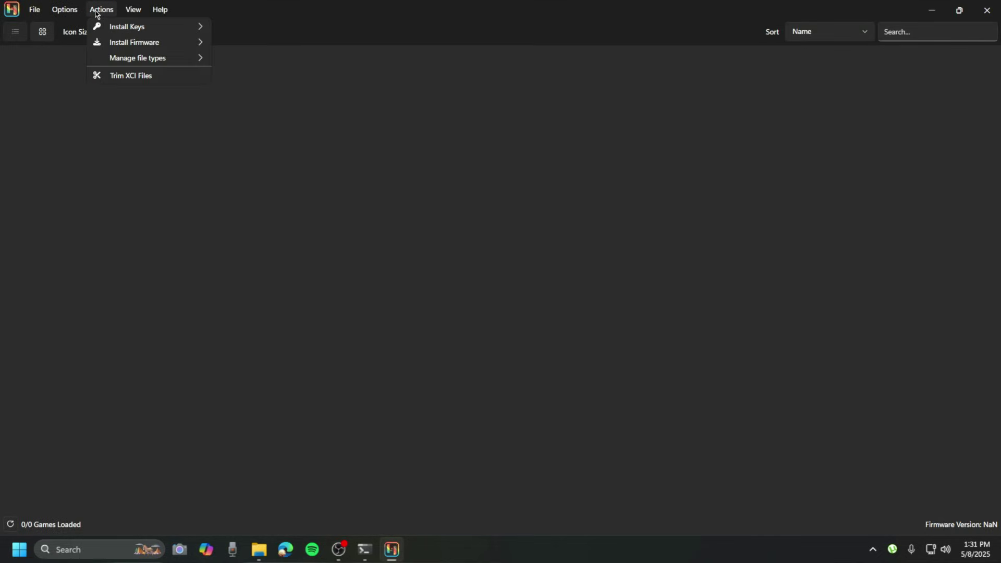
{"action": "left_click", "coordinate": [300, 321]}
{"action": "left_click", "coordinate": [102, 10]}
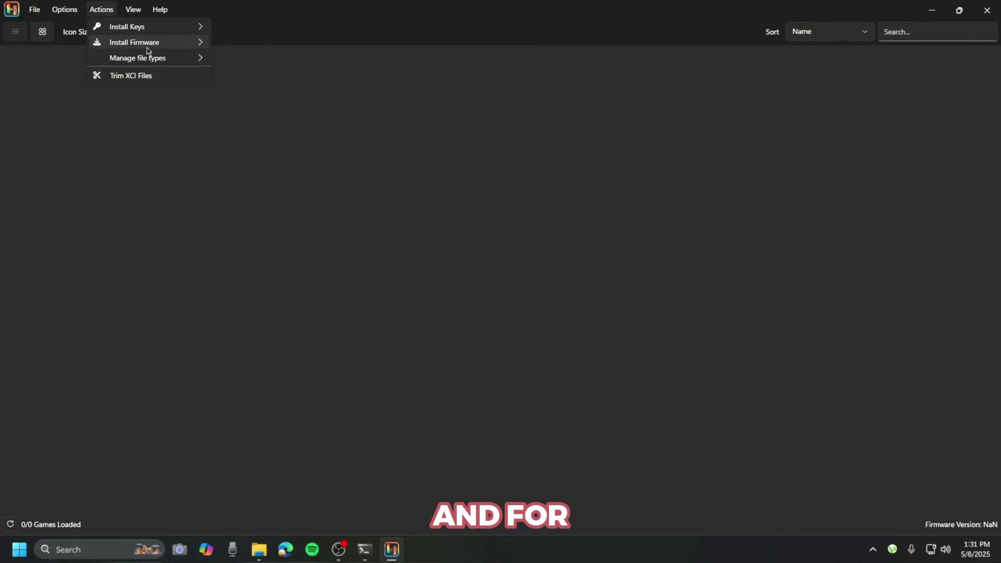
{"action": "mouse_move", "coordinate": [160, 48]}
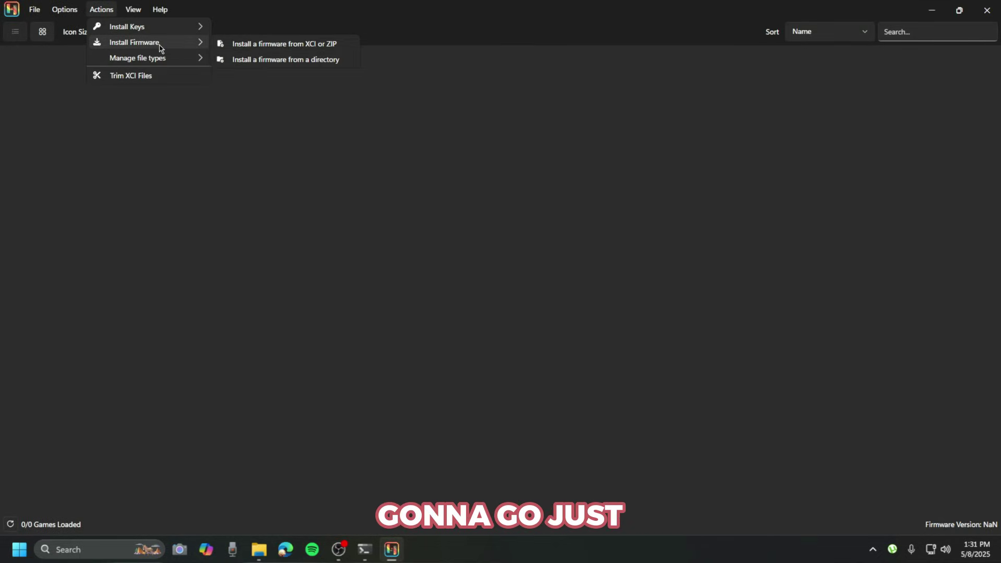
{"action": "left_click", "coordinate": [263, 59]}
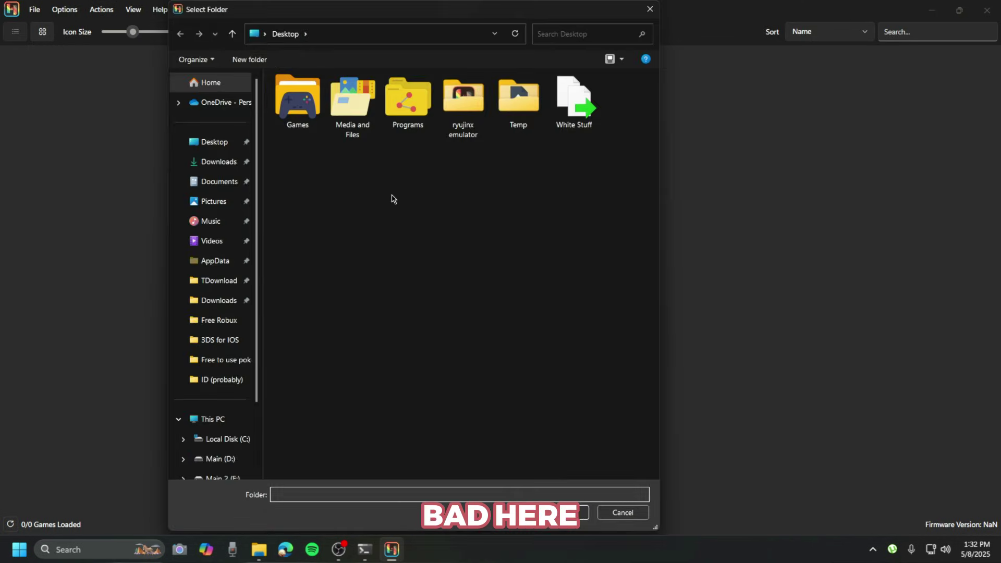
{"action": "right_click", "coordinate": [392, 198]}
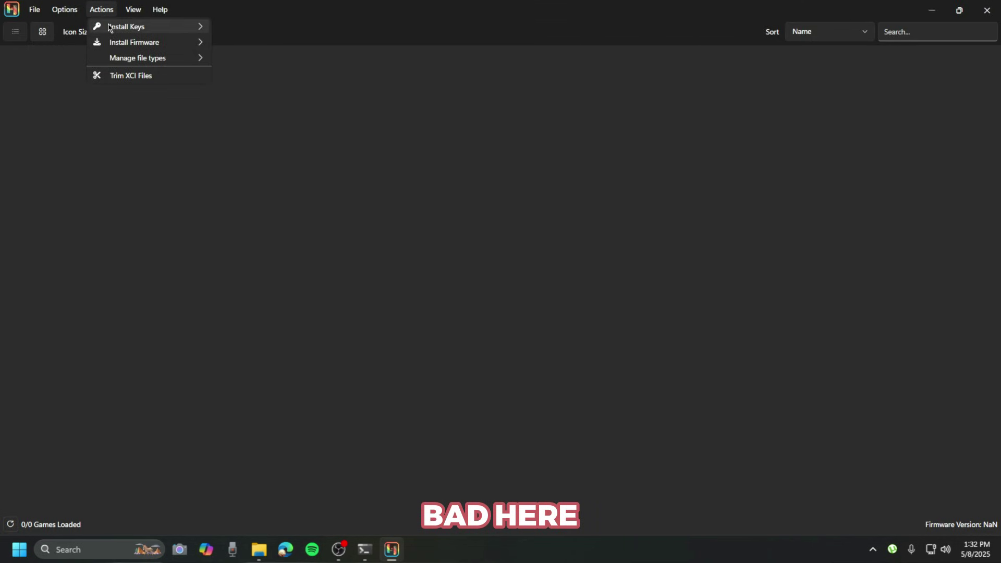
- Install the firmware from Firmware 18.1.0.zip on the desktop, accept the installation prompt and close the resulting notice
{"action": "mouse_move", "coordinate": [131, 42]}
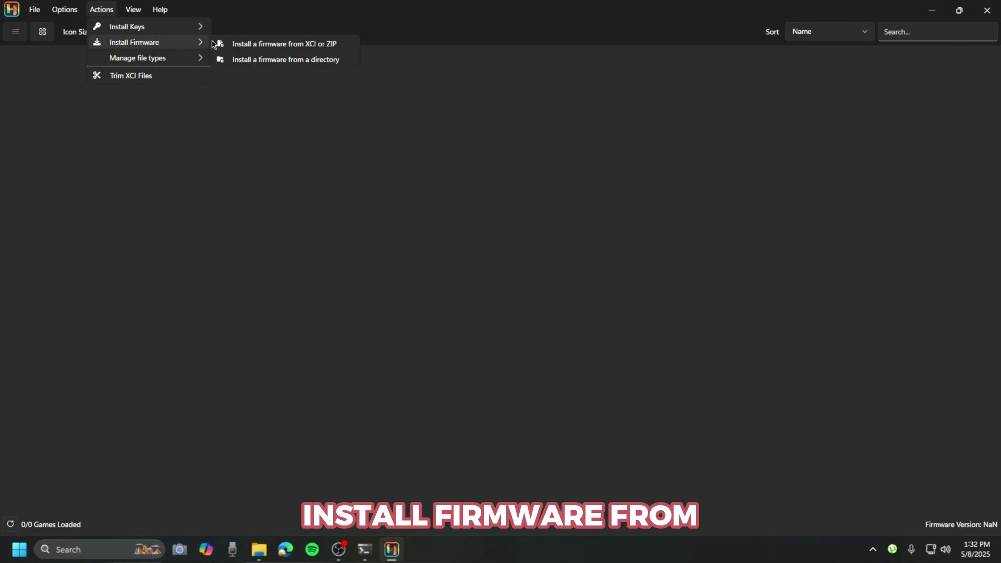
{"action": "left_click", "coordinate": [280, 45]}
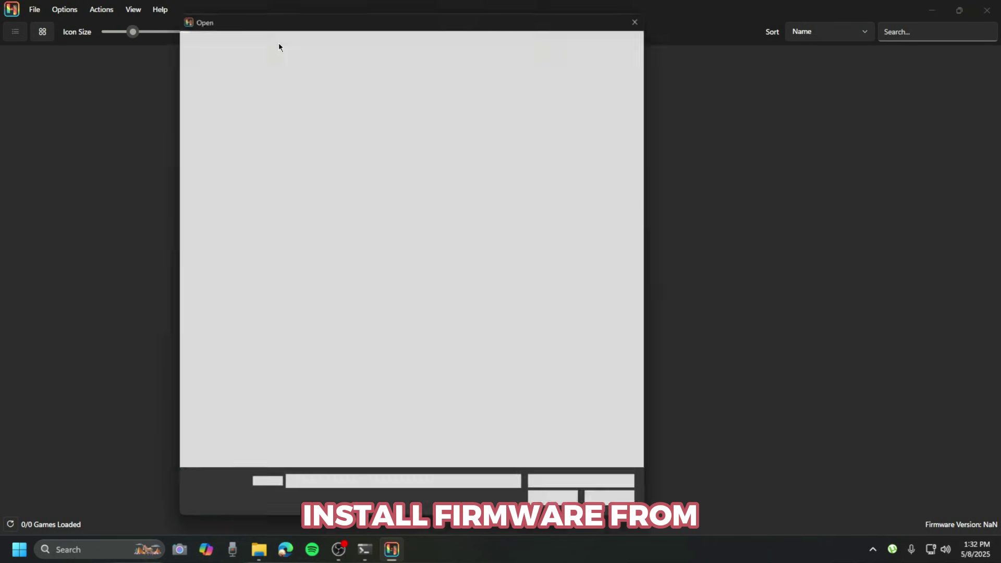
{"action": "left_click", "coordinate": [639, 130]}
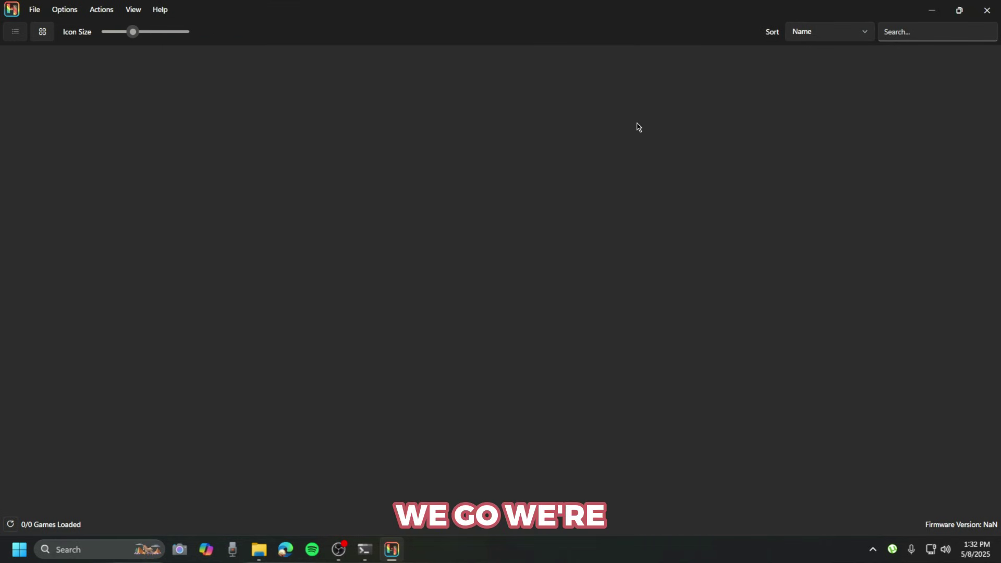
{"action": "double_click", "coordinate": [637, 125]}
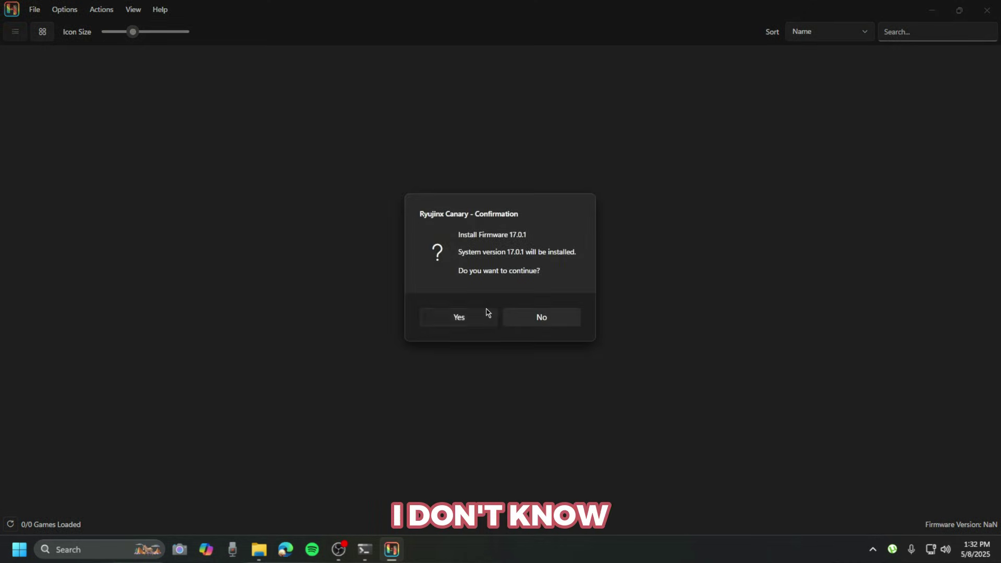
{"action": "left_click", "coordinate": [485, 315]}
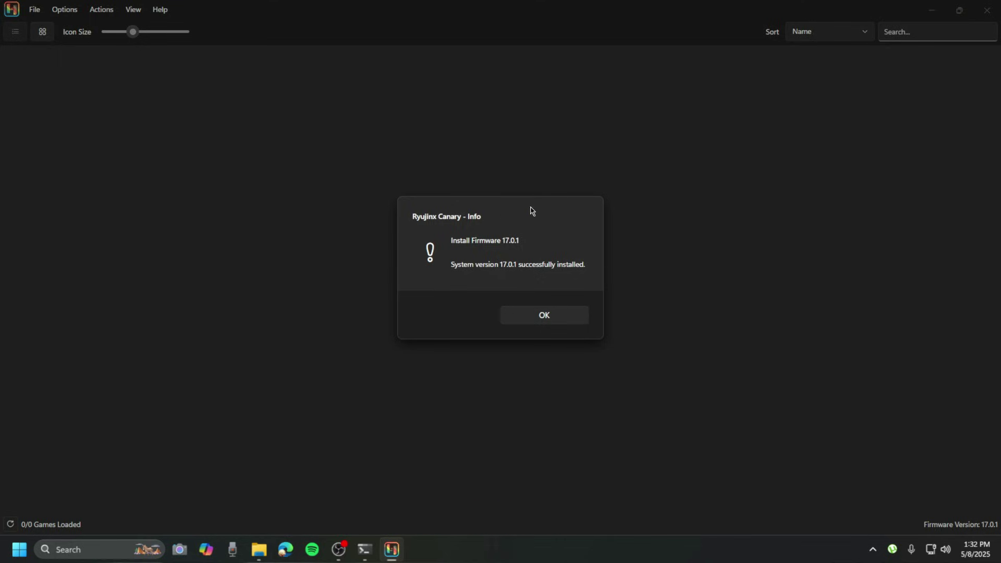
{"action": "left_click", "coordinate": [566, 319]}
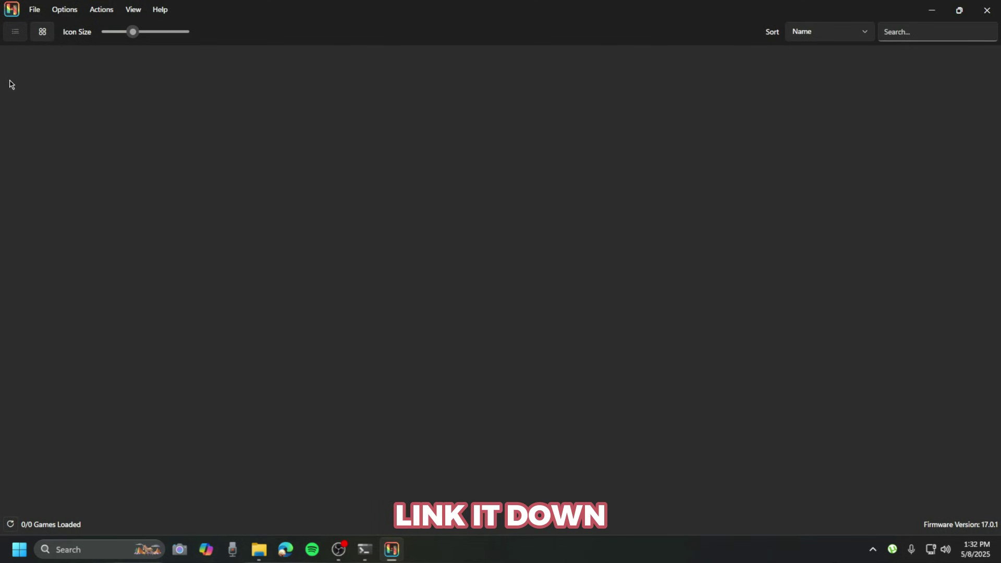
- Load the application file Pokemon Legends Arceus.nsp from the Switch Roms folder on the Main Backup (S:) drive
{"action": "left_click", "coordinate": [34, 10]}
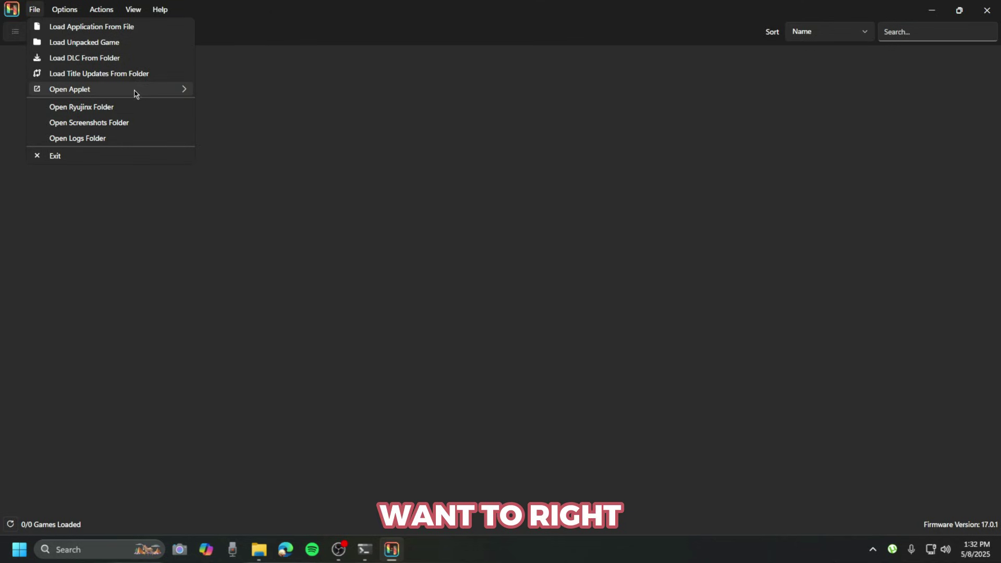
{"action": "left_click", "coordinate": [76, 9]}
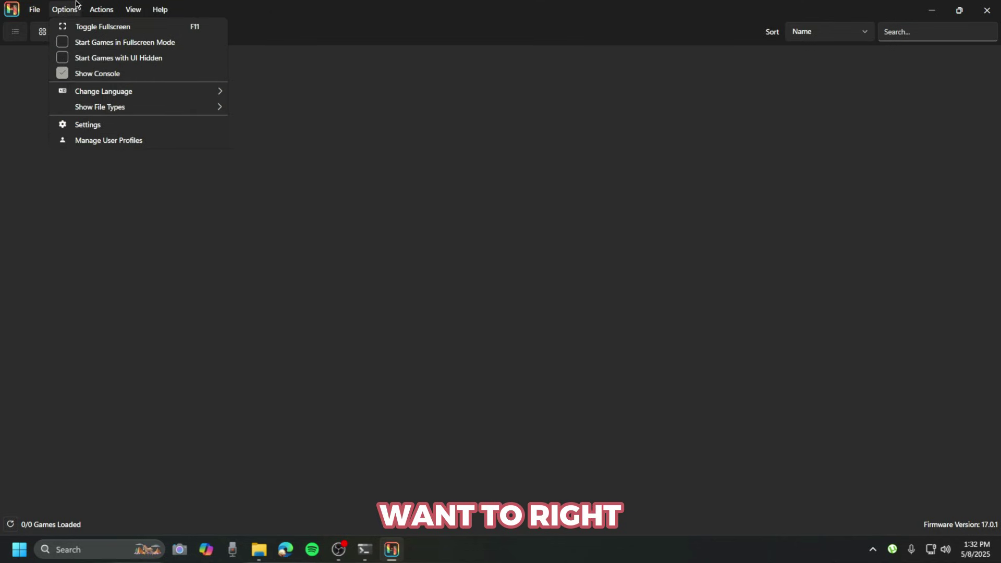
{"action": "left_click", "coordinate": [35, 10]}
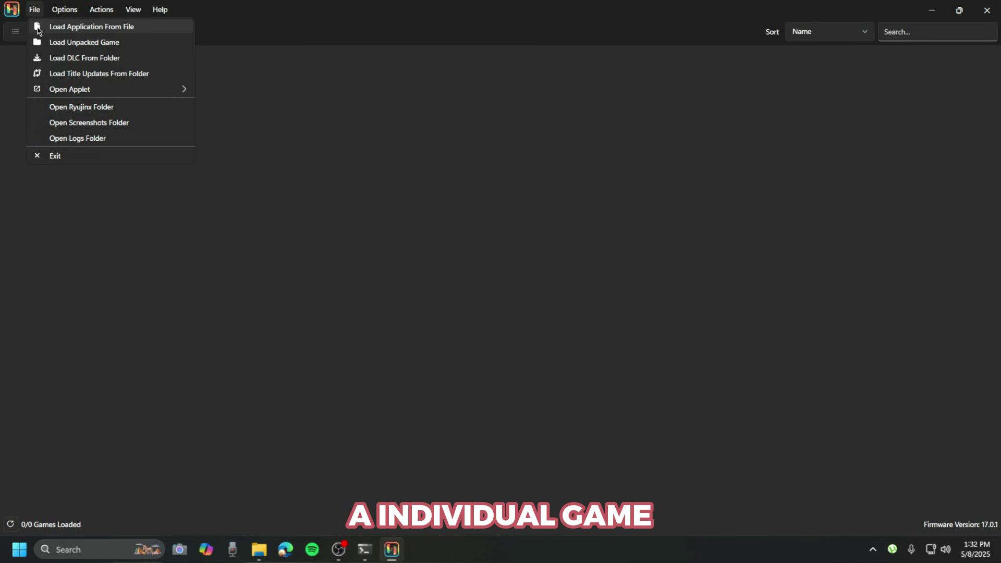
{"action": "left_click", "coordinate": [39, 29]}
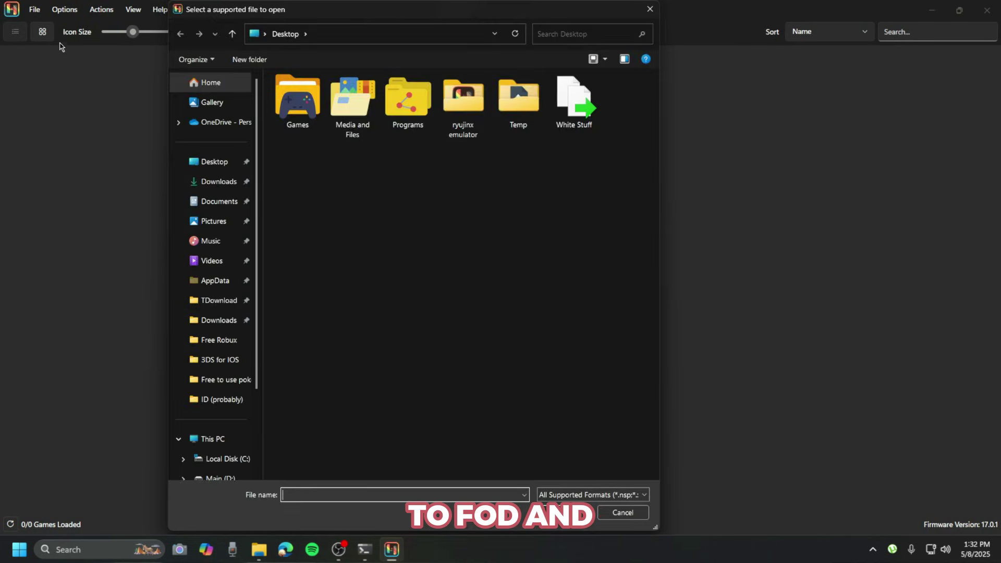
{"action": "left_click", "coordinate": [194, 416]}
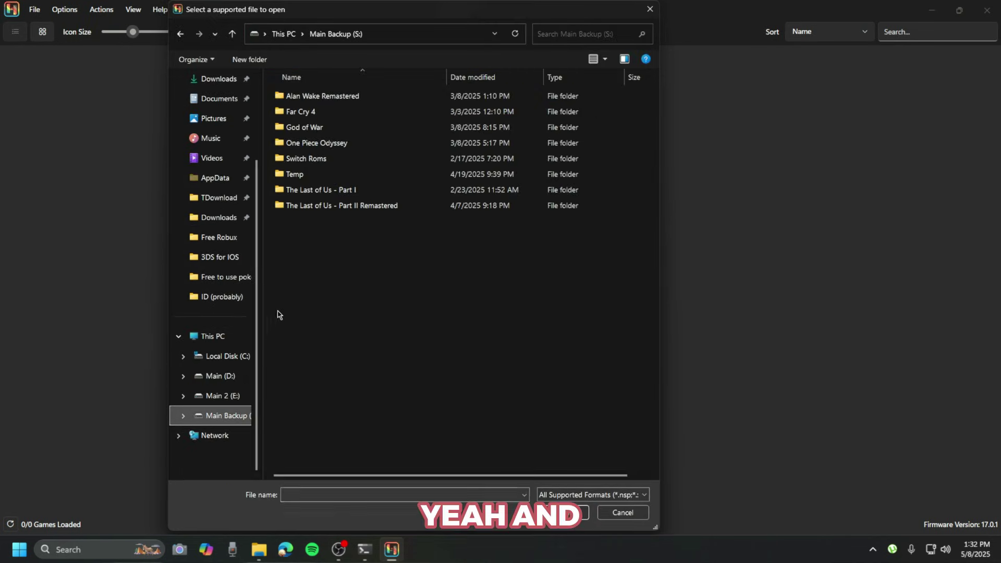
{"action": "left_click", "coordinate": [330, 159]}
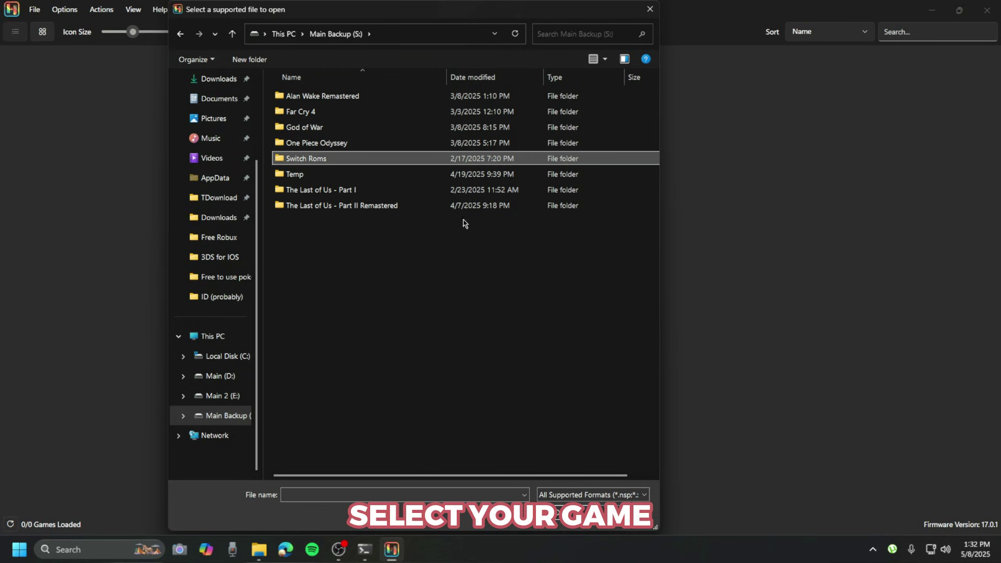
{"action": "double_click", "coordinate": [483, 165]}
{"action": "left_click", "coordinate": [484, 165]}
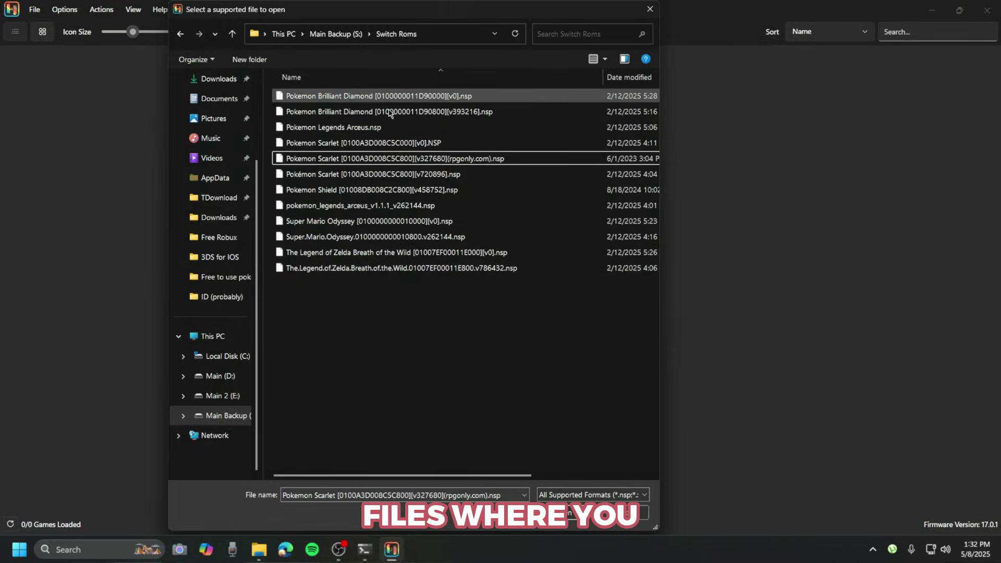
{"action": "double_click", "coordinate": [376, 127]}
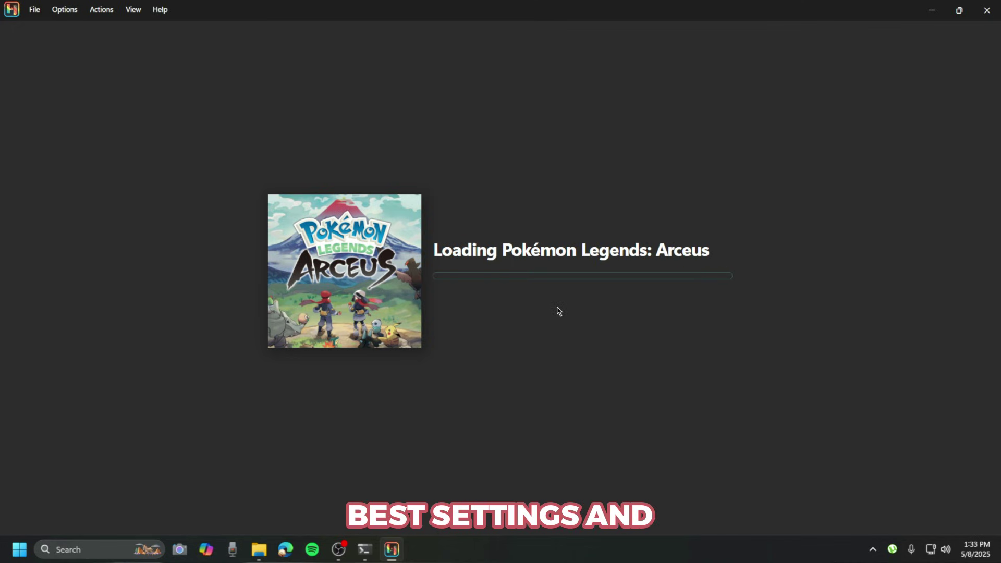
- Open the emulator settings and add S:\Switch Roms to the game directories
{"action": "left_click", "coordinate": [64, 9]}
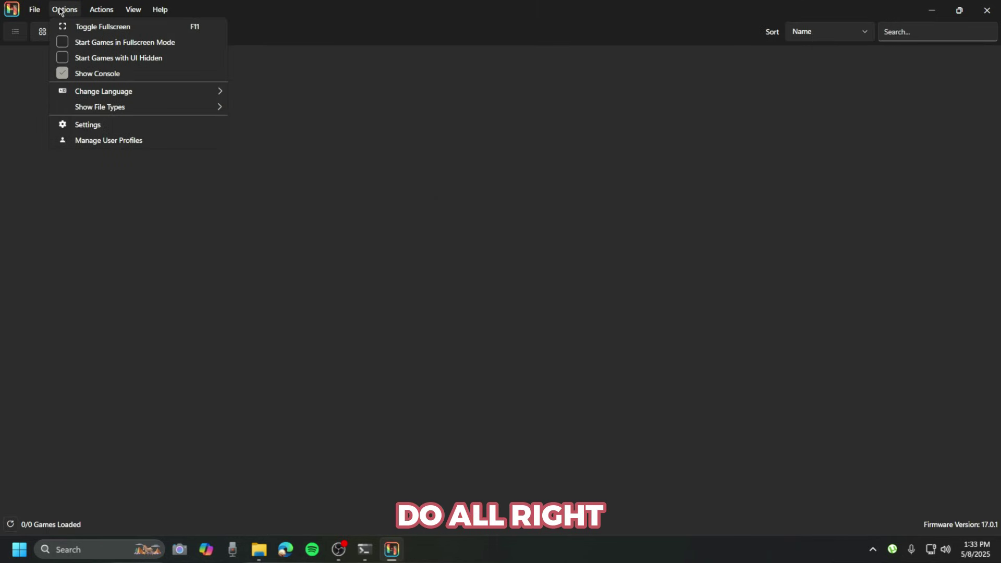
{"action": "left_click", "coordinate": [79, 124]}
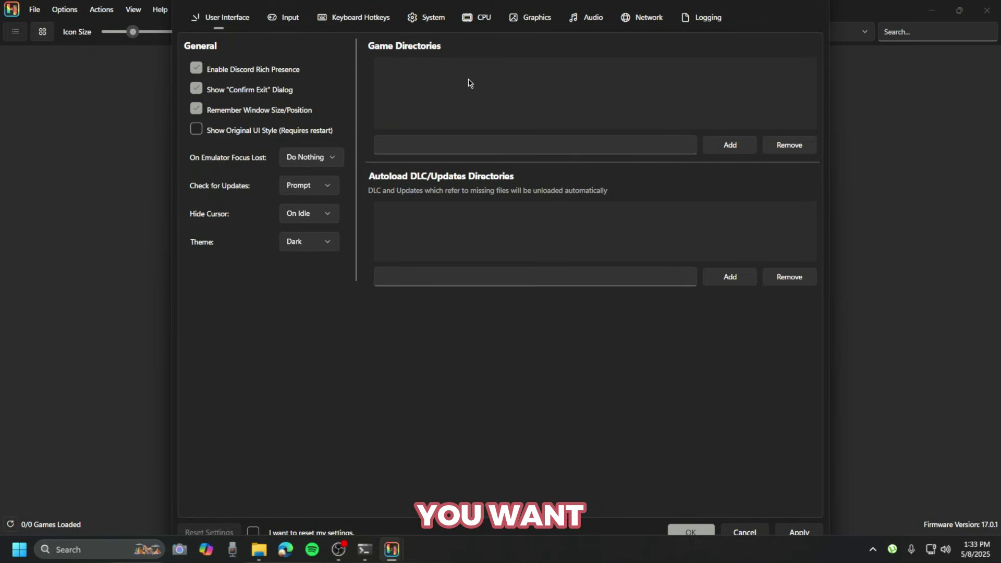
{"action": "left_click", "coordinate": [729, 145]}
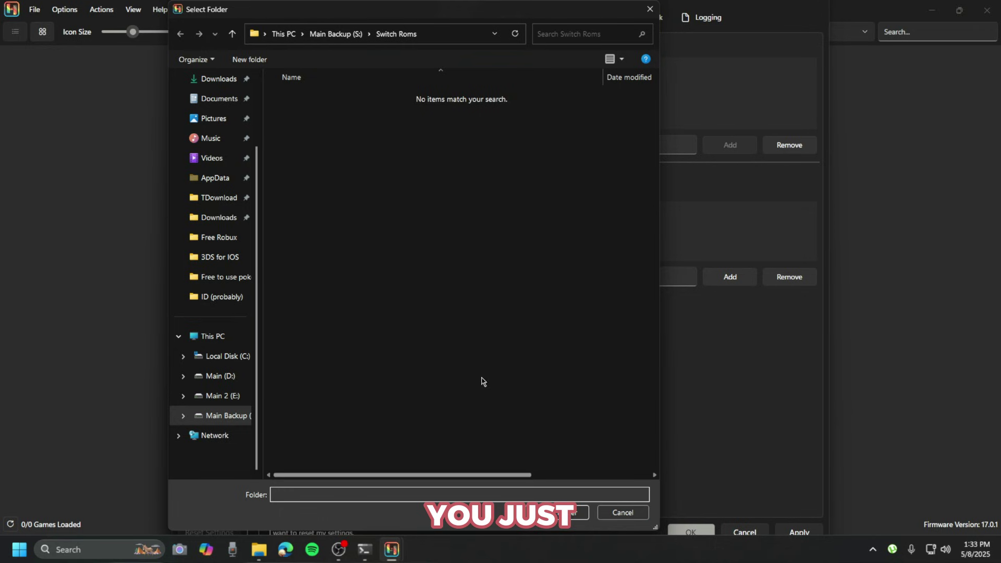
{"action": "left_click", "coordinate": [332, 35]}
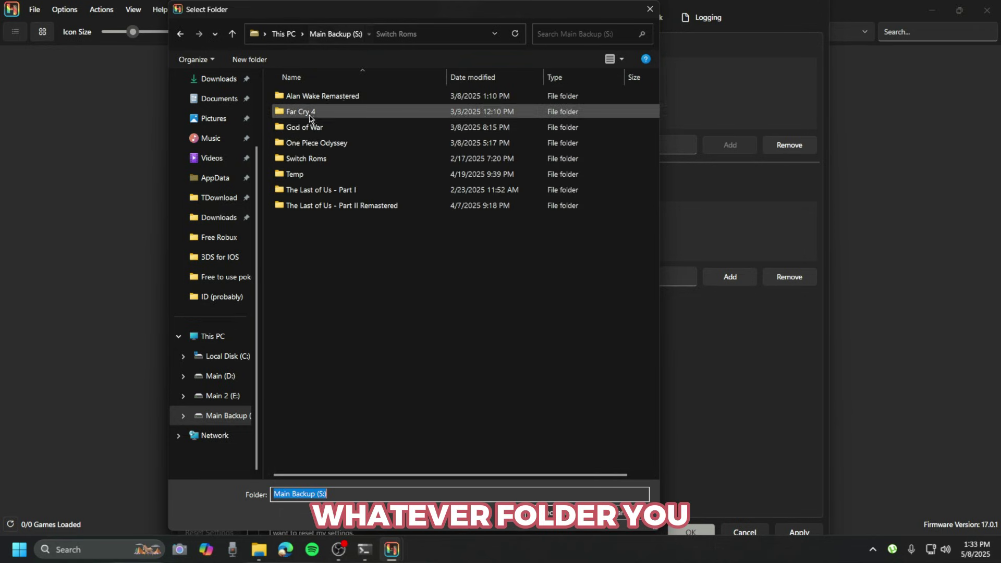
{"action": "left_click", "coordinate": [328, 159]}
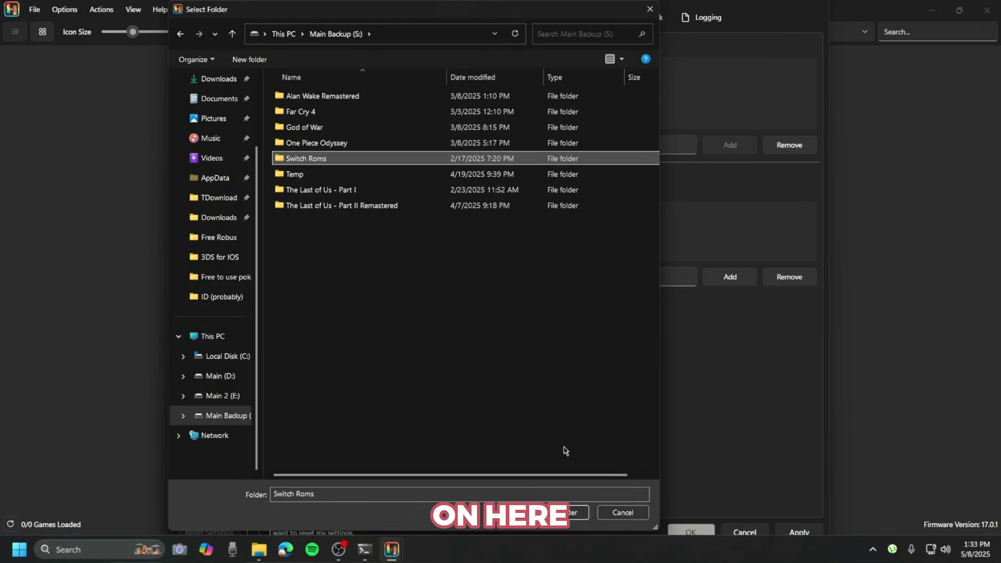
{"action": "left_click", "coordinate": [565, 512]}
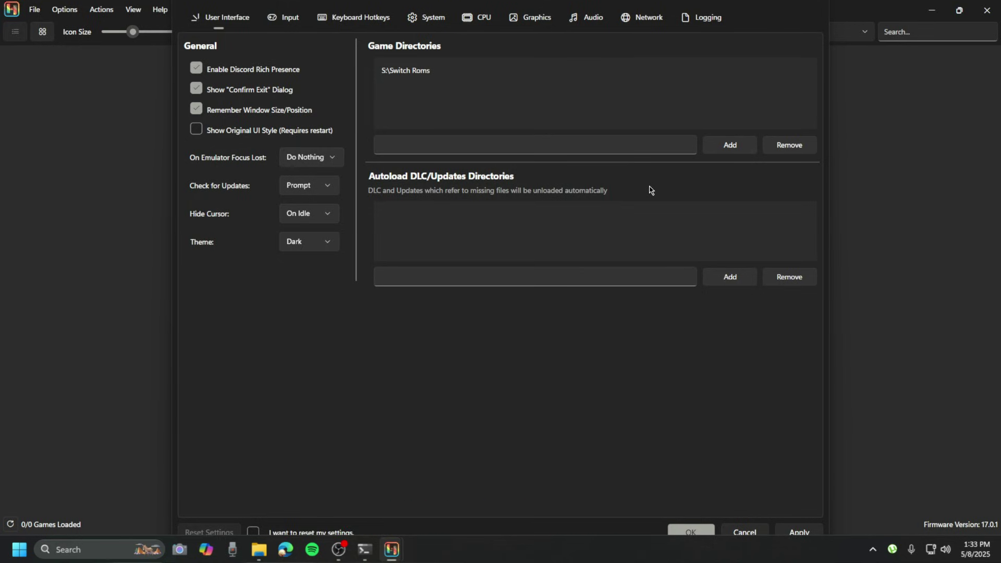
- Add S:\Switch Roms to the autoload DLC/updates directories, apply the settings and dismiss the update notice
{"action": "left_click", "coordinate": [730, 277]}
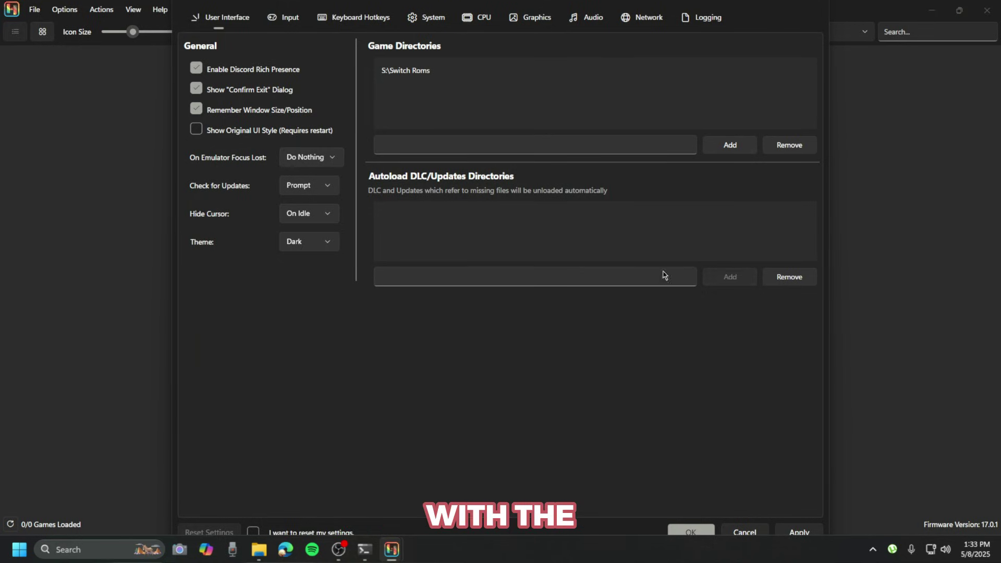
{"action": "key", "text": "Return"}
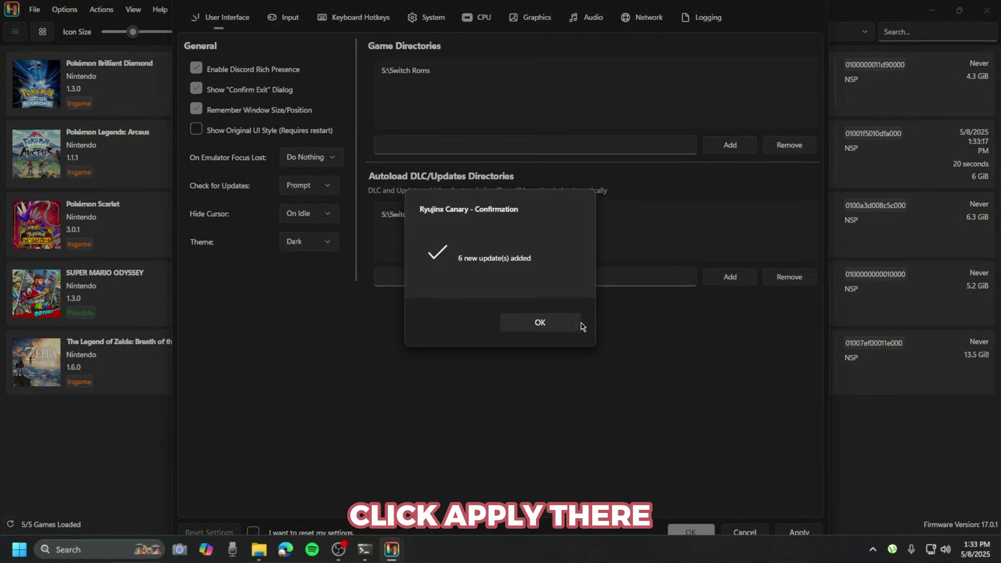
{"action": "left_click", "coordinate": [576, 327]}
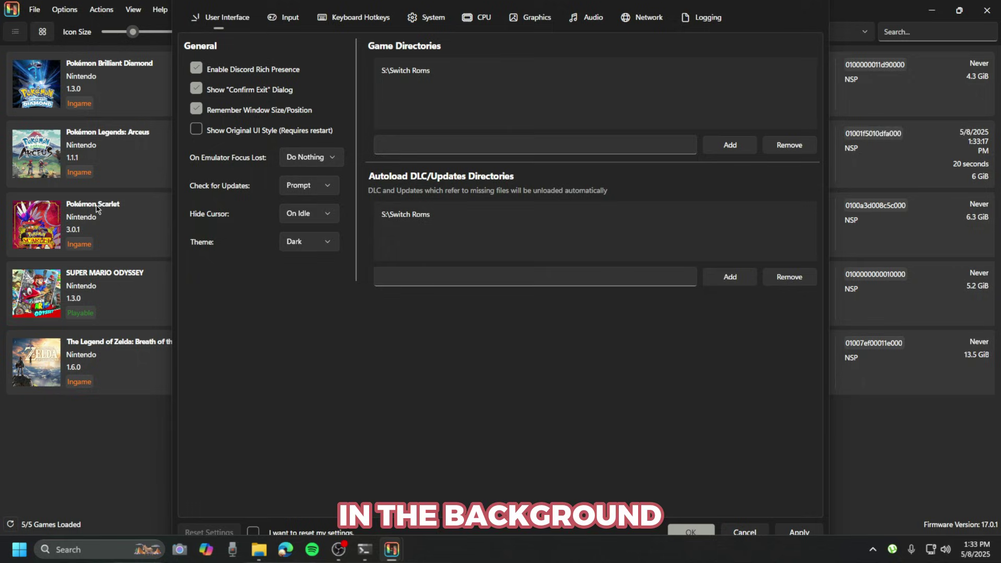
- Set Player 1's input device to PS4 Controller (0), keeping Pro Controller as the controller type
{"action": "left_click", "coordinate": [291, 20]}
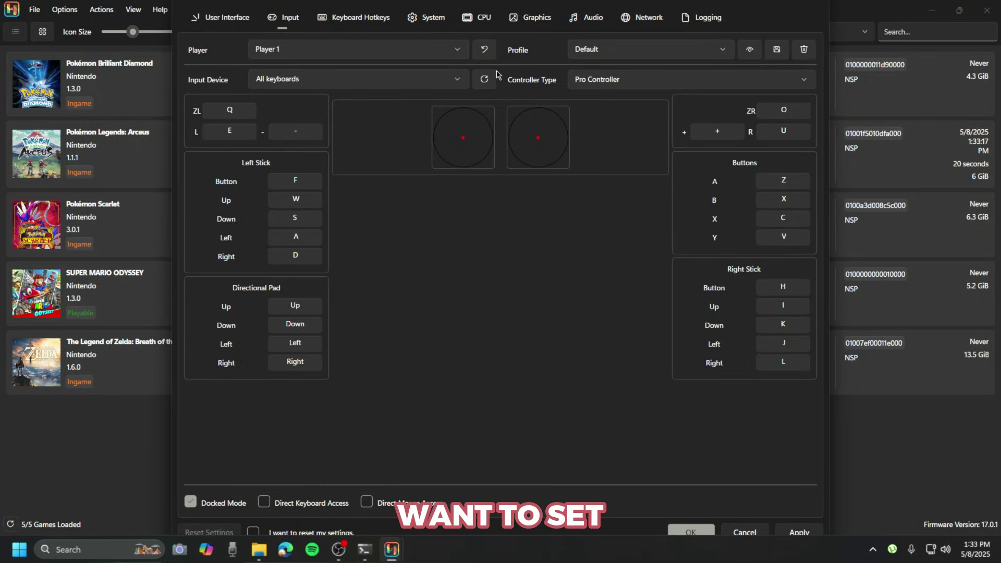
{"action": "left_click", "coordinate": [438, 81]}
{"action": "left_click", "coordinate": [438, 80]}
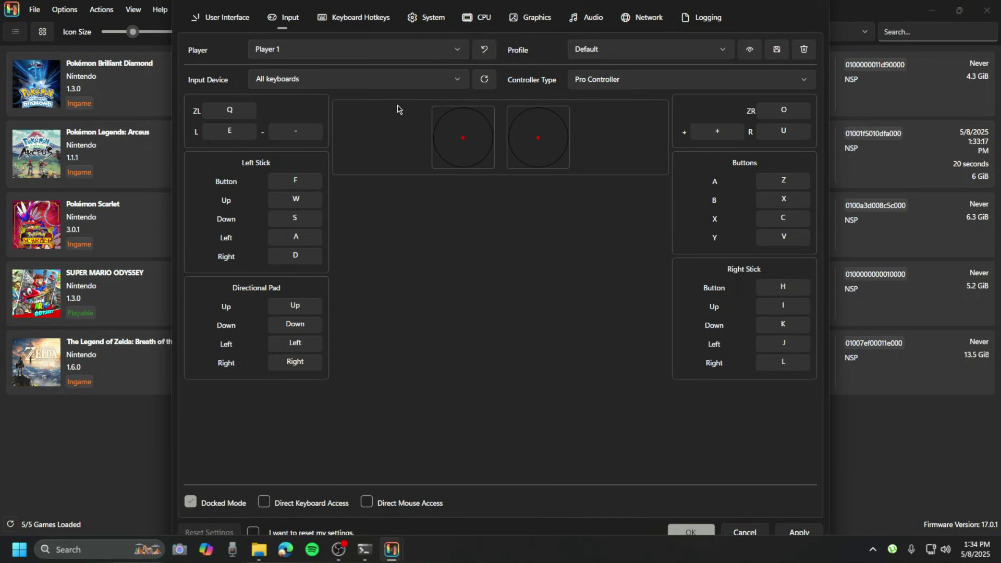
{"action": "left_click", "coordinate": [436, 79]}
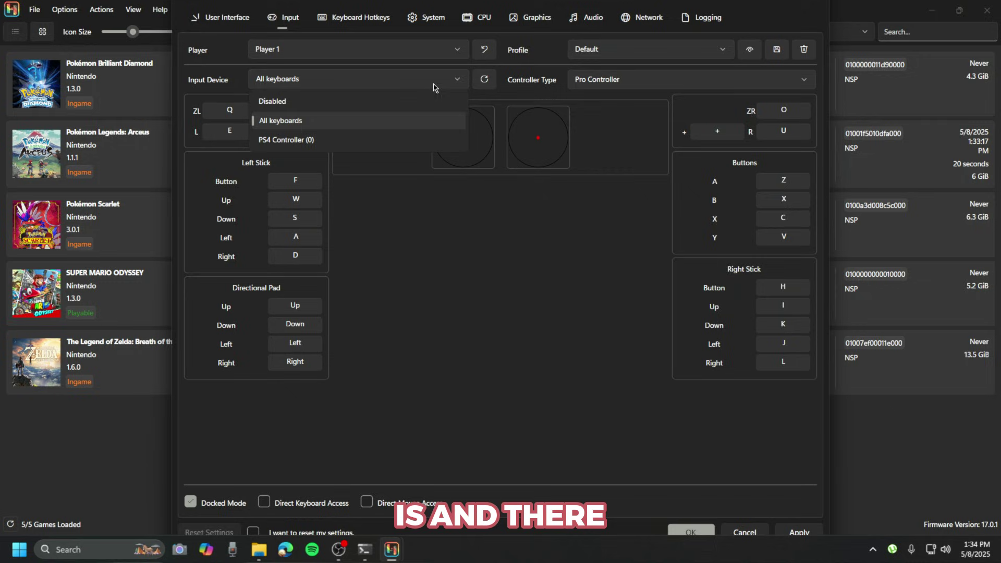
{"action": "left_click", "coordinate": [281, 142]}
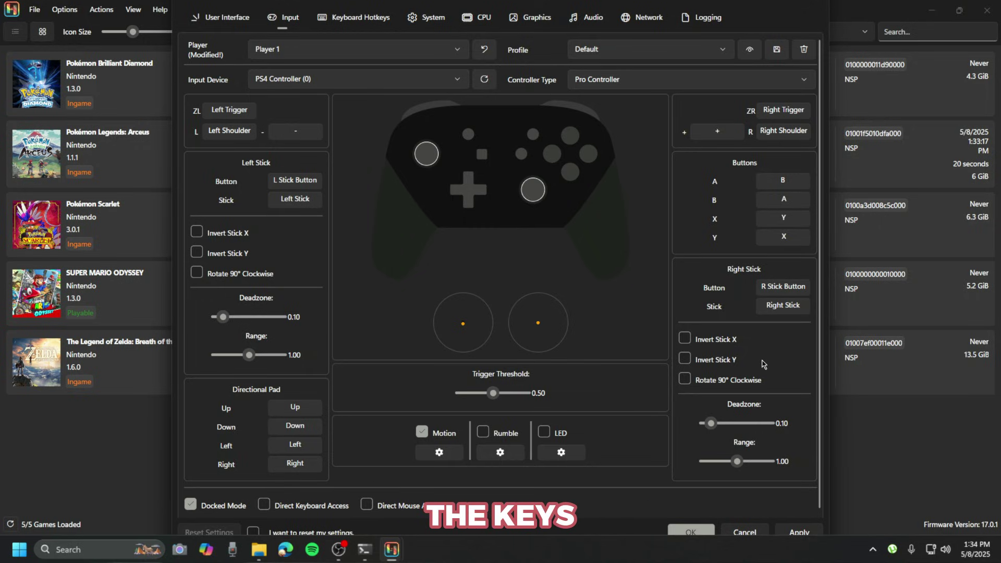
{"action": "scroll", "coordinate": [707, 365], "scroll_direction": "down", "scroll_amount": 1}
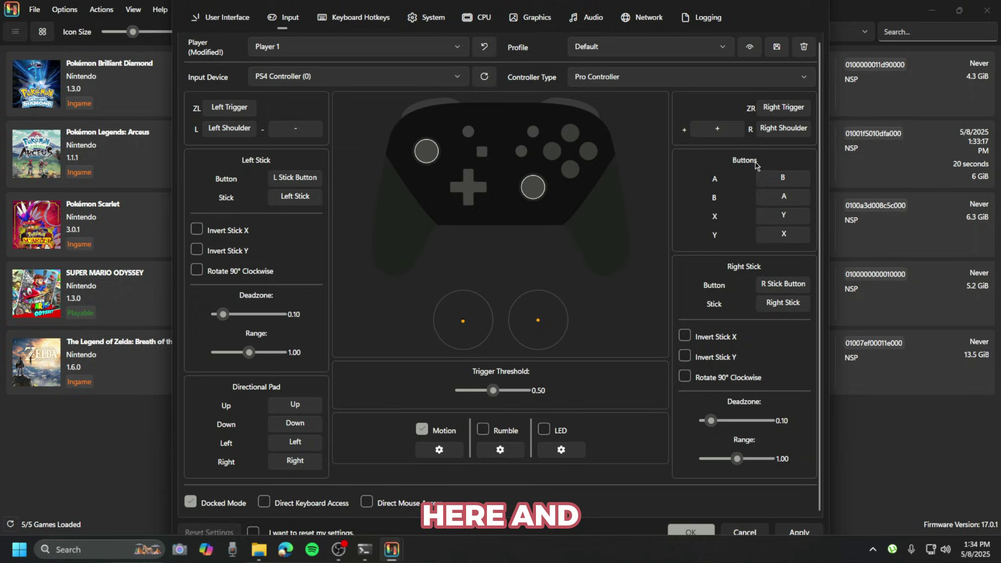
{"action": "left_click", "coordinate": [658, 76]}
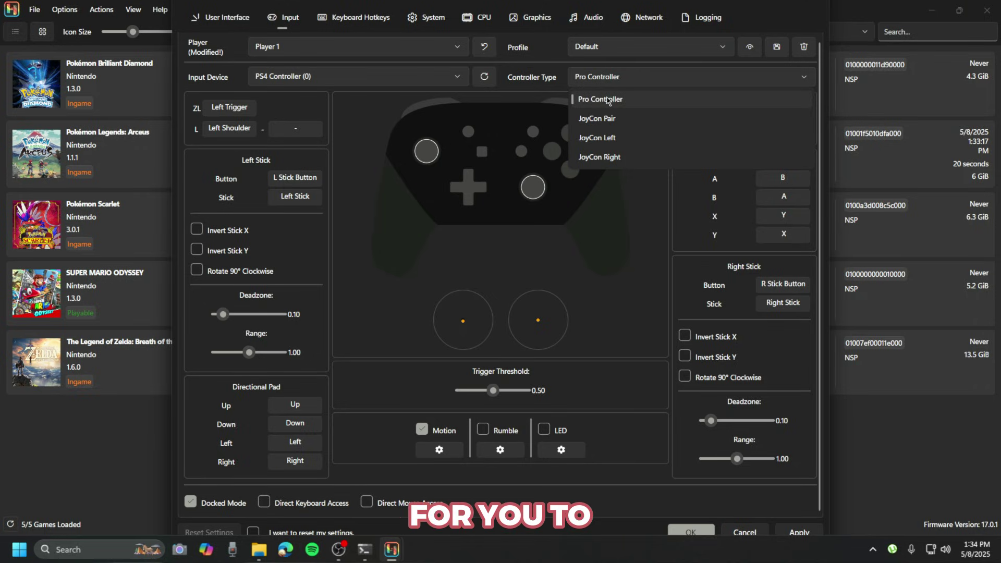
{"action": "left_click", "coordinate": [615, 78]}
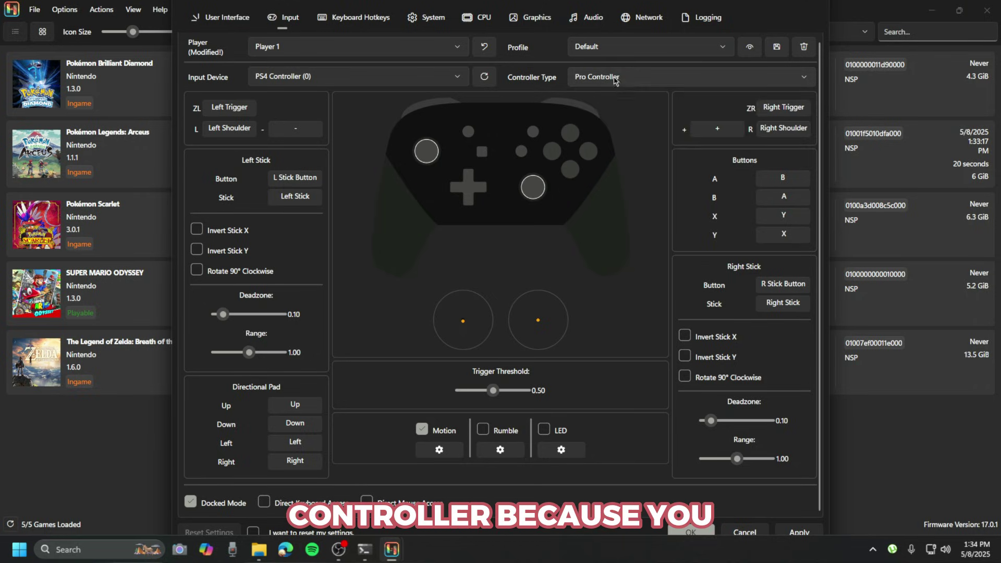
- Save the changed Player 1 controller settings while switching to Player 2, and return to Player 1
{"action": "left_click", "coordinate": [434, 47]}
{"action": "left_click", "coordinate": [397, 77]}
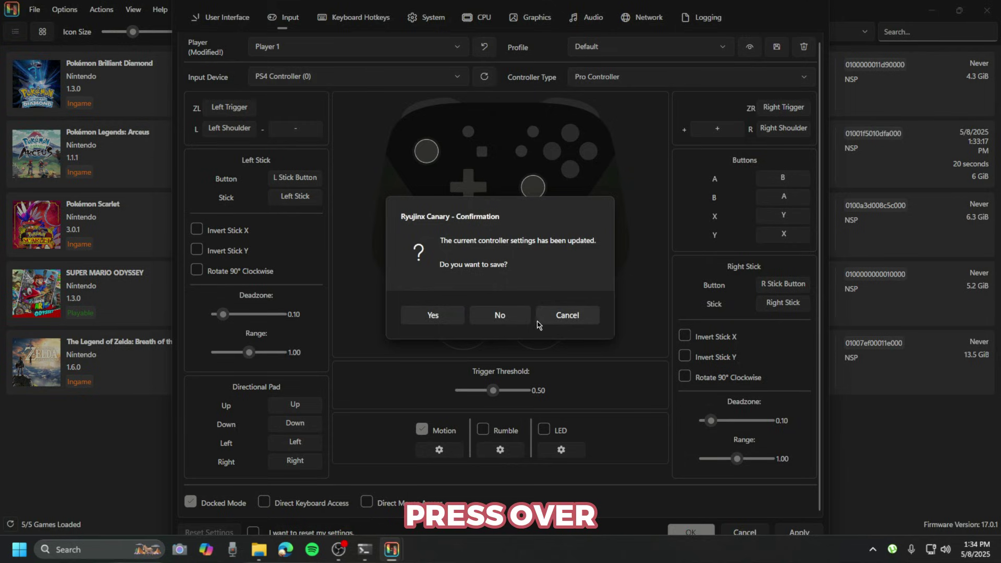
{"action": "left_click", "coordinate": [461, 321]}
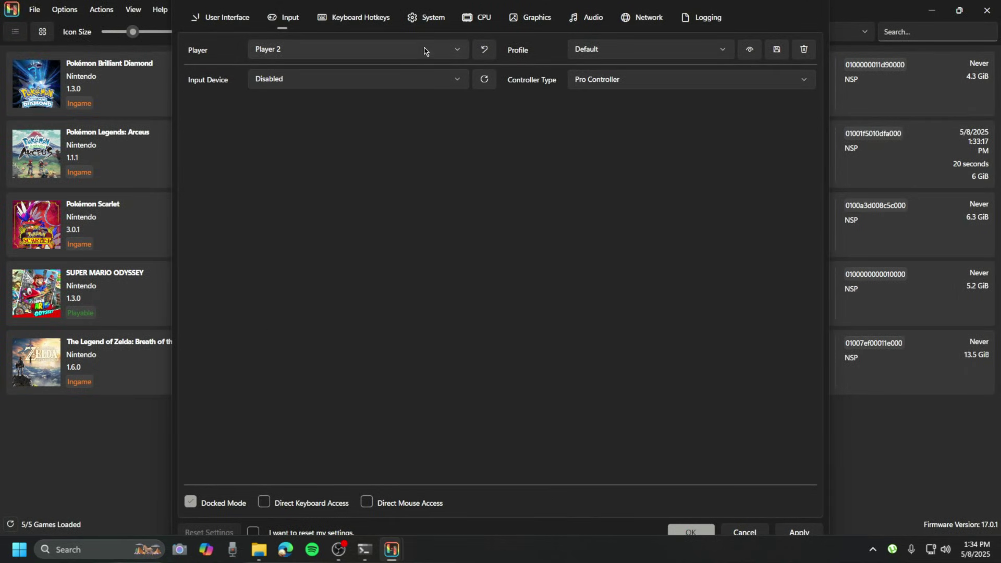
{"action": "left_click", "coordinate": [424, 49]}
{"action": "left_click", "coordinate": [399, 73]}
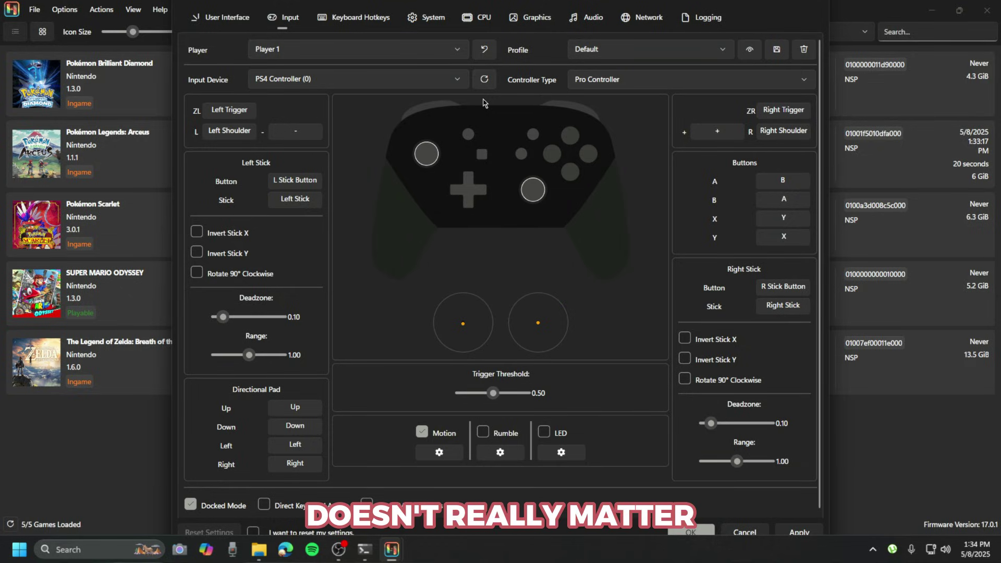
- Enable Match System Time in the System settings, leaving the keyboard hotkeys and system region as they are
{"action": "left_click", "coordinate": [380, 18]}
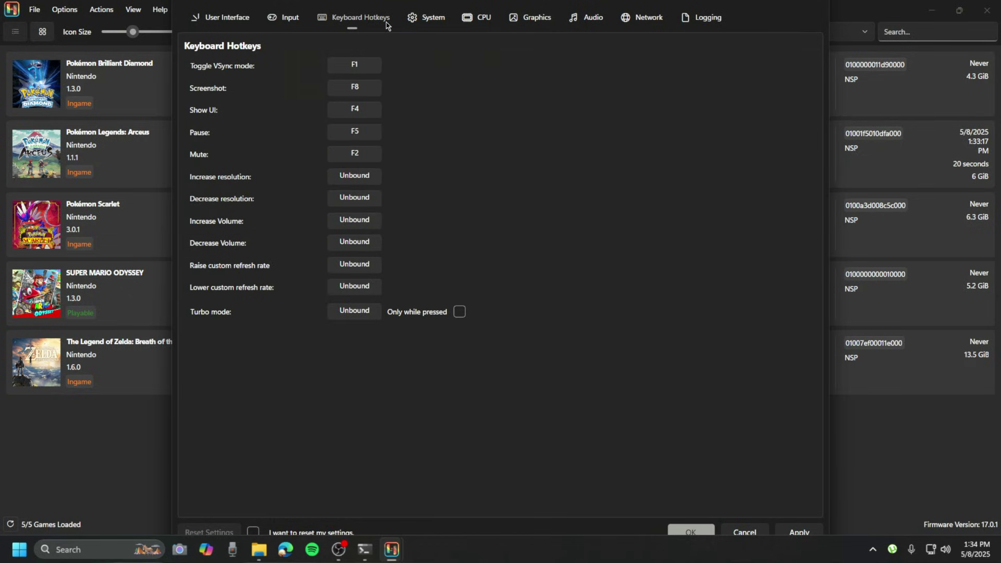
{"action": "left_click", "coordinate": [421, 19]}
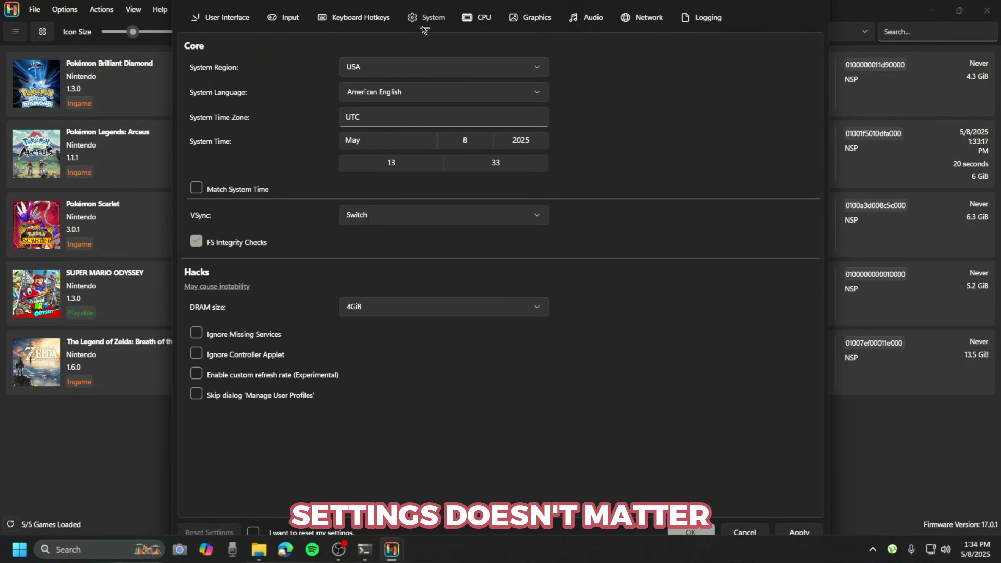
{"action": "left_click", "coordinate": [428, 66]}
{"action": "left_click", "coordinate": [428, 66]}
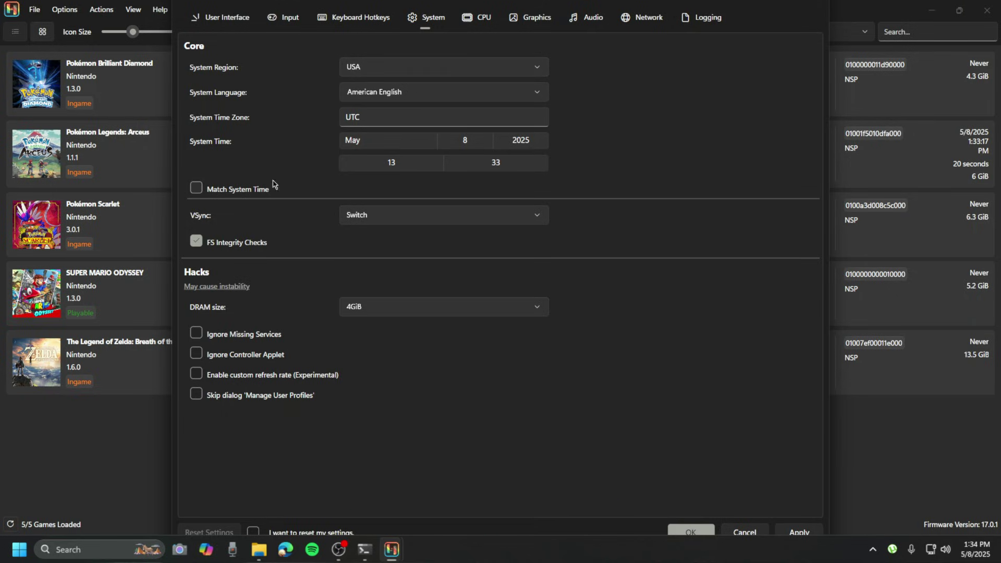
{"action": "left_click", "coordinate": [196, 188]}
- Try VSync on Unbounded and set it back to Switch
{"action": "left_click", "coordinate": [481, 215]}
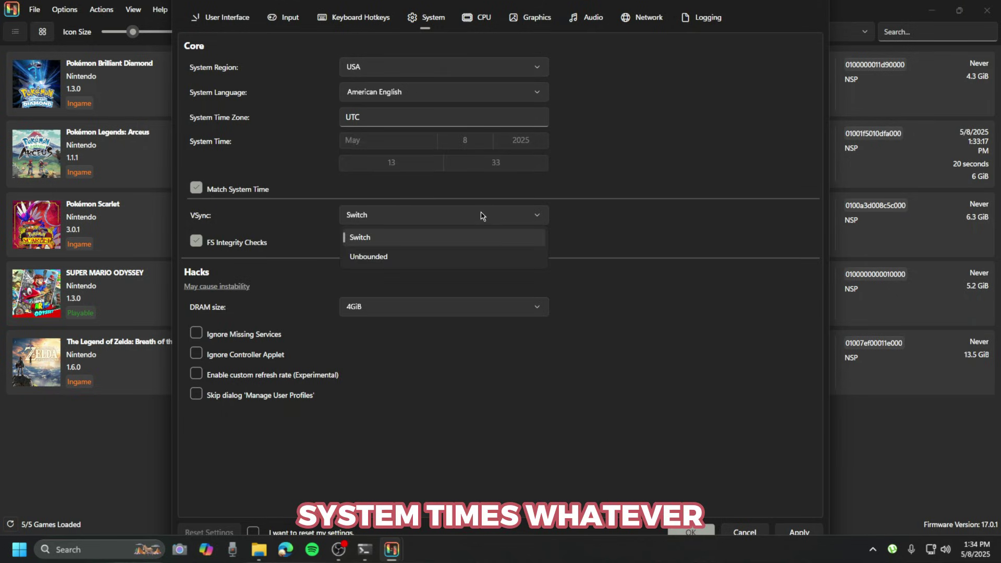
{"action": "left_click", "coordinate": [456, 258]}
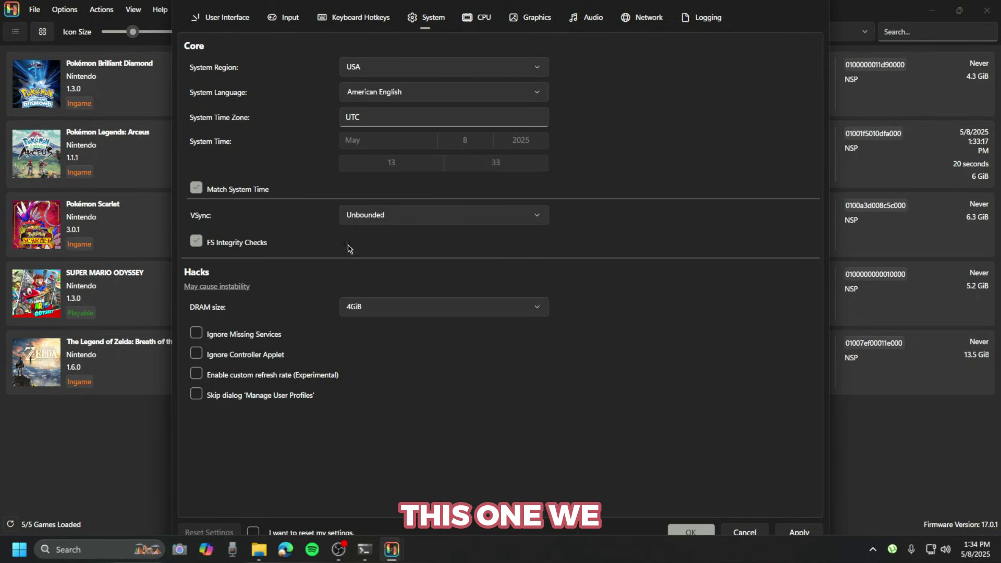
{"action": "left_click", "coordinate": [436, 215]}
{"action": "left_click", "coordinate": [435, 238]}
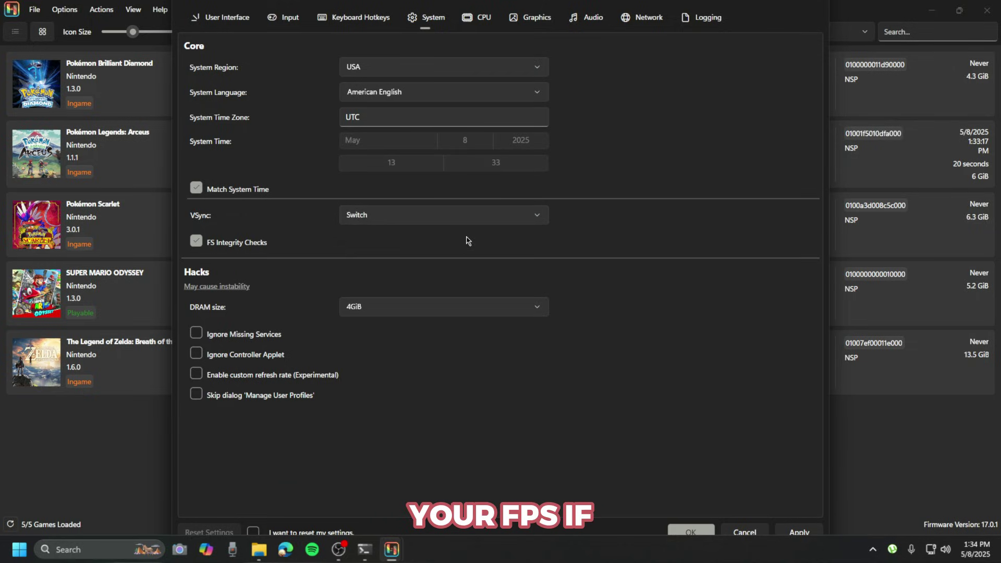
- Examine the available DRAM size options in the System hacks without choosing another one
{"action": "left_click", "coordinate": [445, 303]}
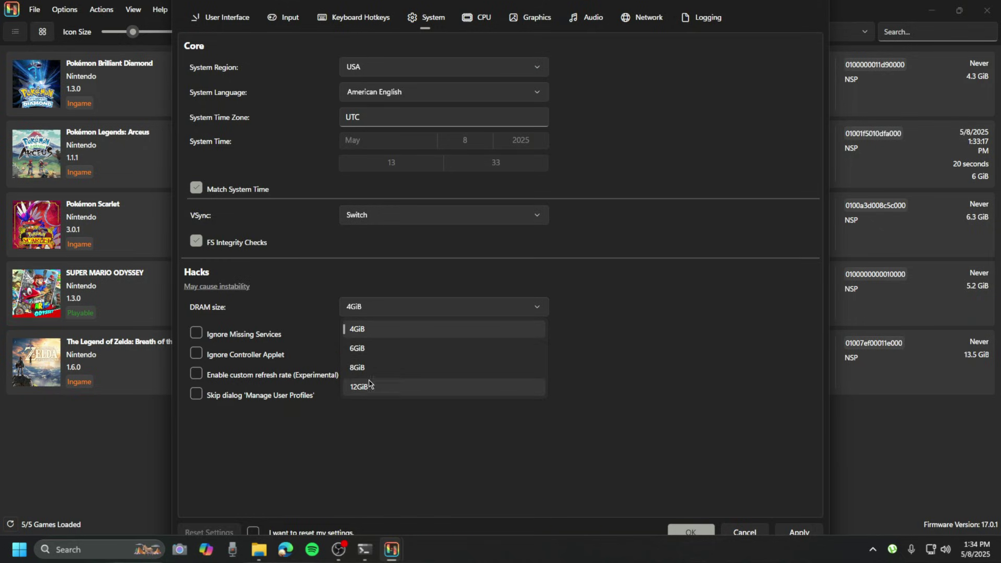
{"action": "left_click", "coordinate": [392, 443]}
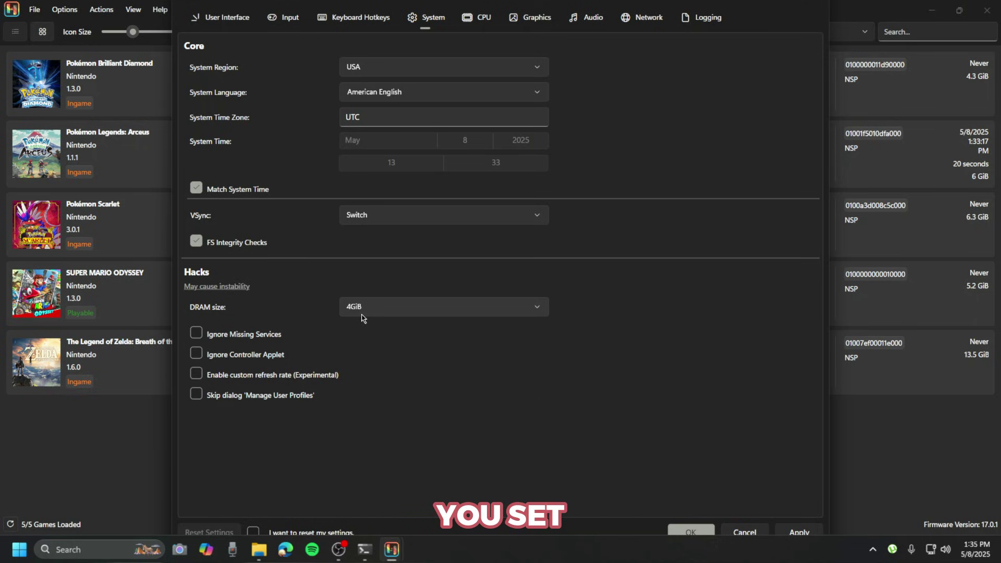
{"action": "mouse_move", "coordinate": [372, 320]}
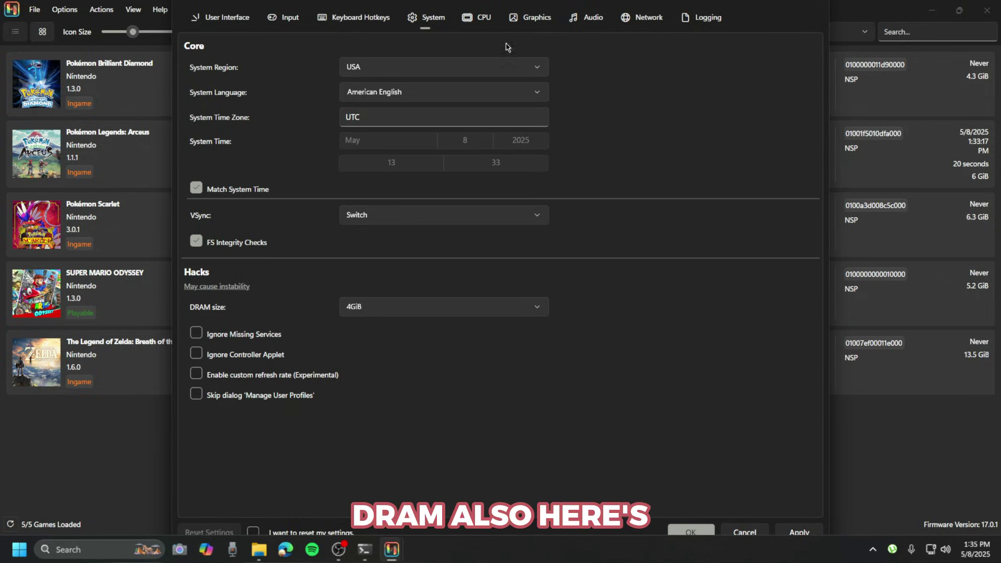
- Review the CPU settings, checking the memory manager modes and the Turbo Mode multiplier
{"action": "left_click", "coordinate": [478, 18]}
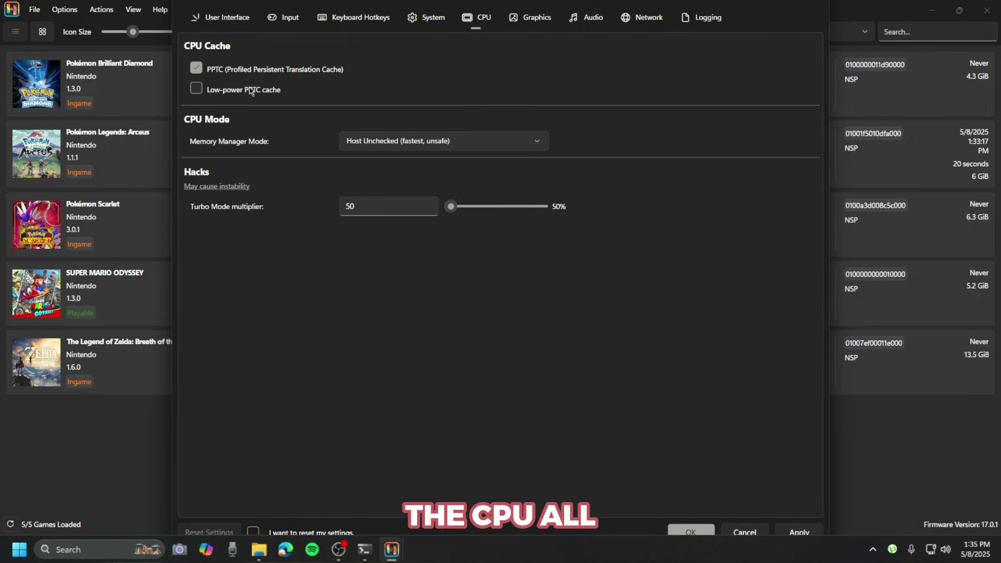
{"action": "left_click", "coordinate": [450, 143]}
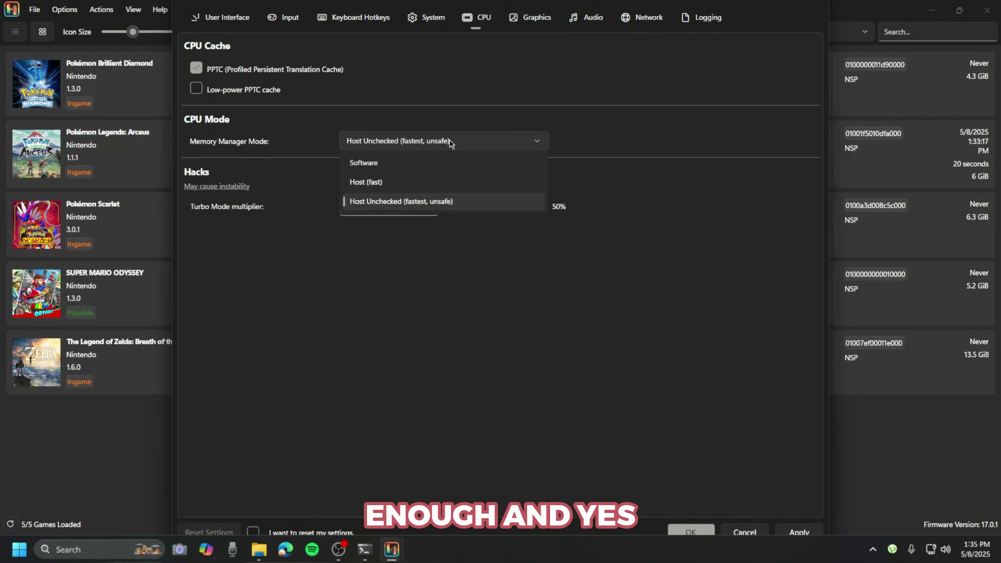
{"action": "mouse_move", "coordinate": [423, 205]}
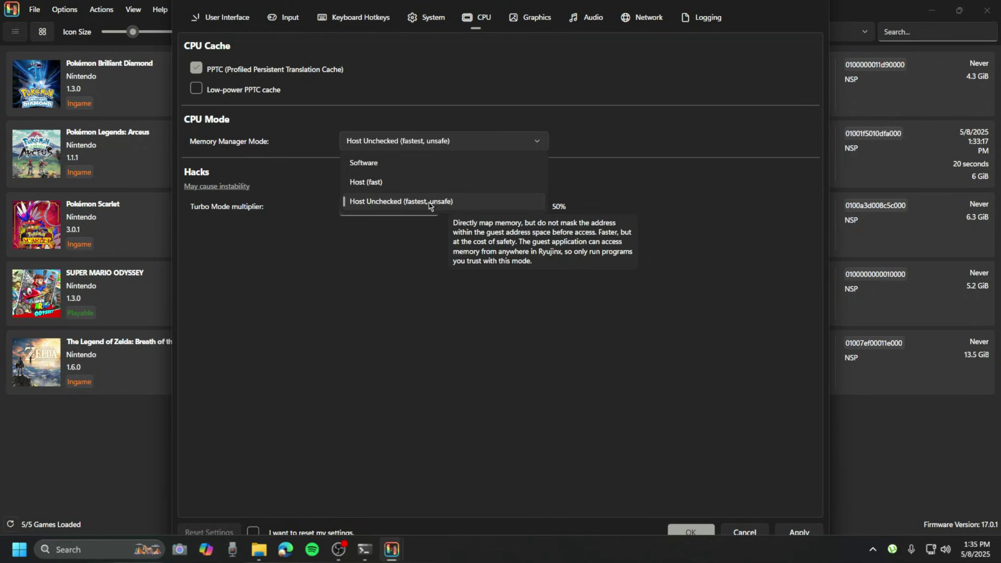
{"action": "left_click", "coordinate": [476, 138]}
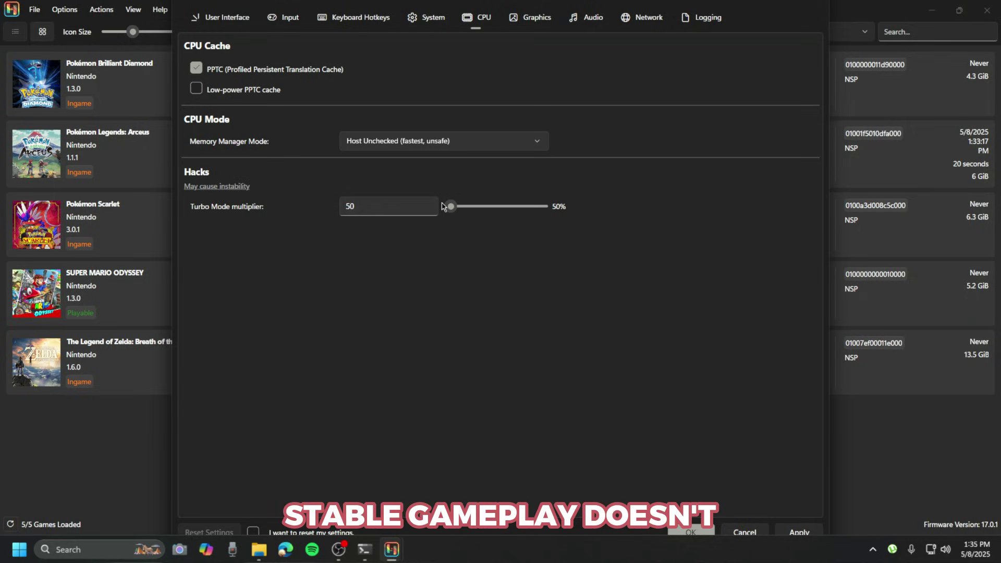
{"action": "mouse_move", "coordinate": [452, 207]}
{"action": "left_mouse_down"}
{"action": "mouse_move", "coordinate": [520, 211]}
{"action": "mouse_move", "coordinate": [436, 211]}
{"action": "left_mouse_up"}
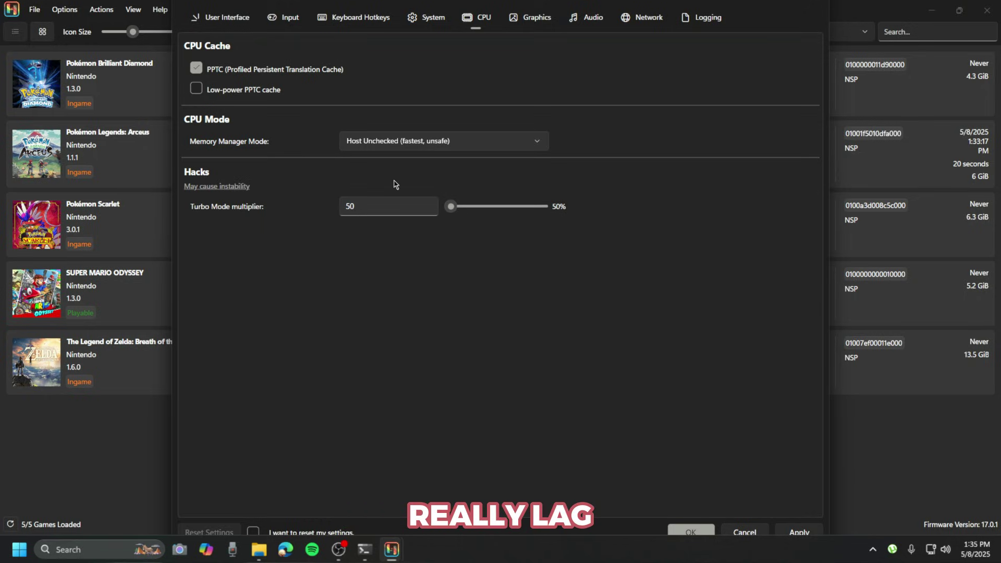
- Try OpenGL as the graphics backend and set it back to Vulkan
{"action": "left_click", "coordinate": [529, 19]}
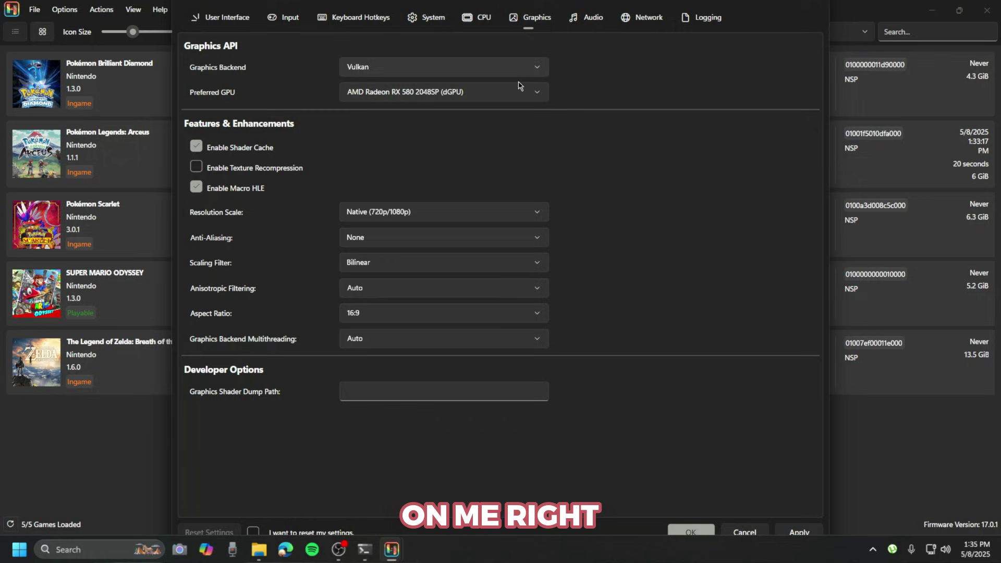
{"action": "left_click", "coordinate": [420, 73]}
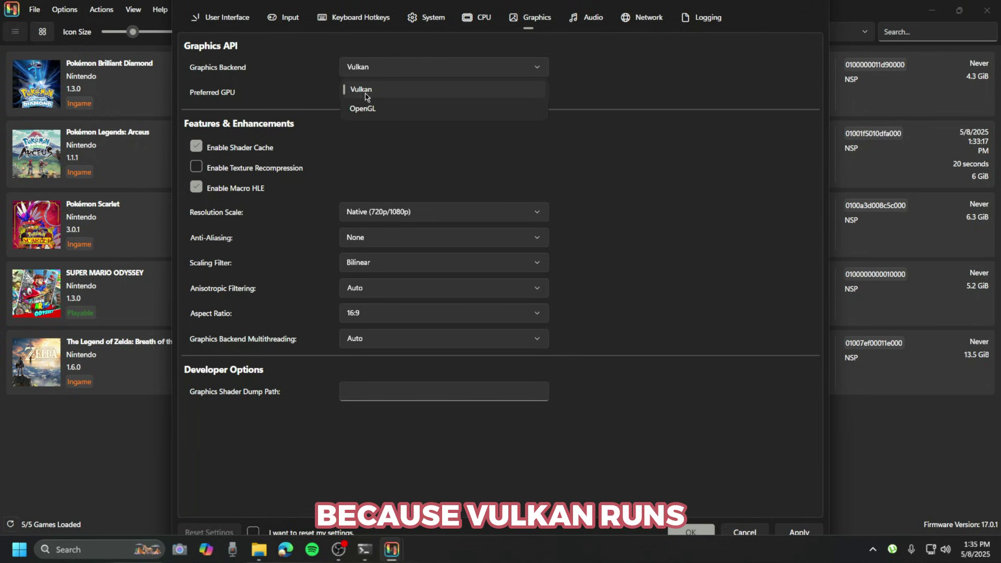
{"action": "left_click", "coordinate": [368, 109]}
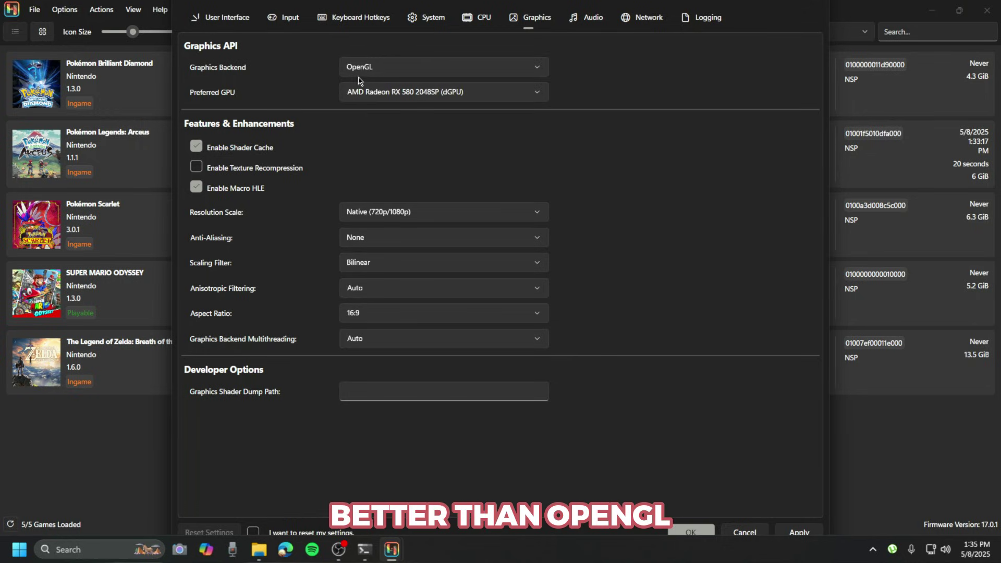
{"action": "left_click", "coordinate": [381, 77]}
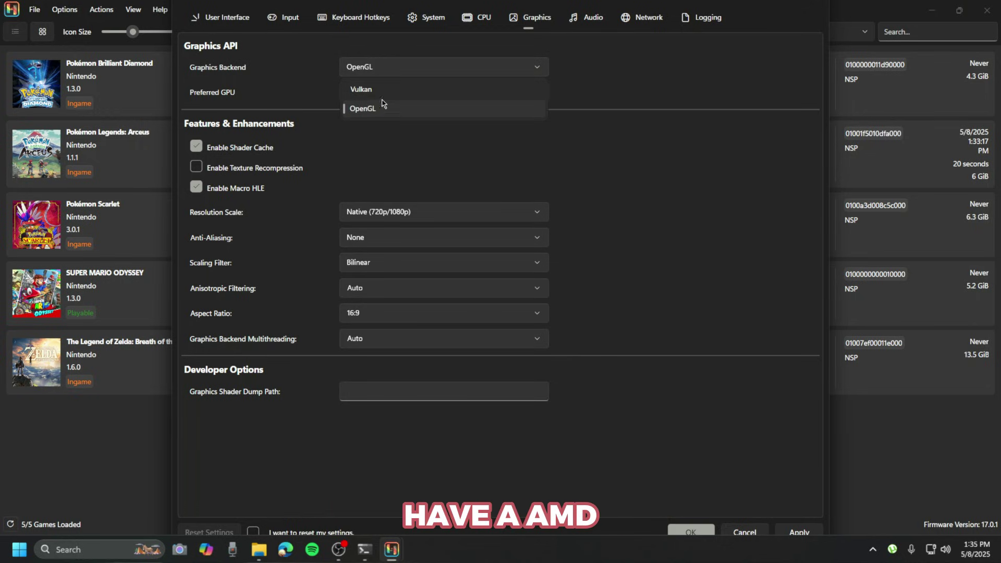
{"action": "left_click", "coordinate": [378, 90]}
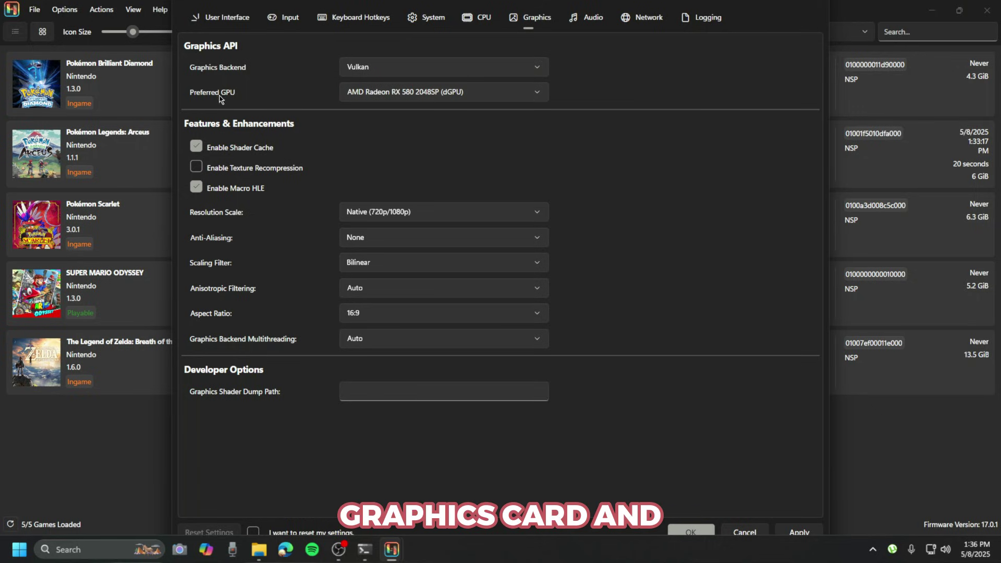
- Examine the preferred GPU, resolution scale and anti-aliasing options without choosing other ones
{"action": "left_click", "coordinate": [469, 93]}
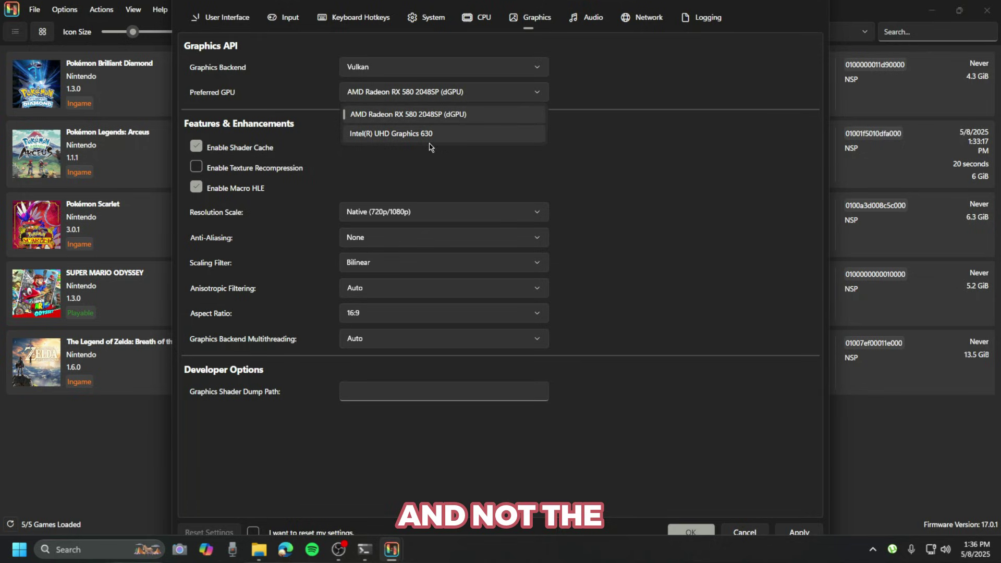
{"action": "left_click", "coordinate": [460, 105]}
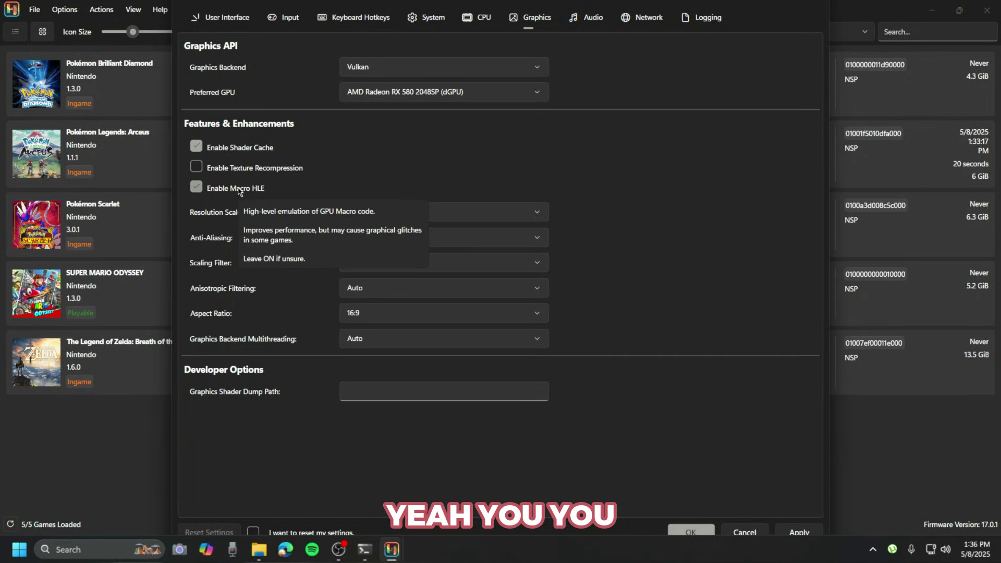
{"action": "left_click", "coordinate": [472, 211]}
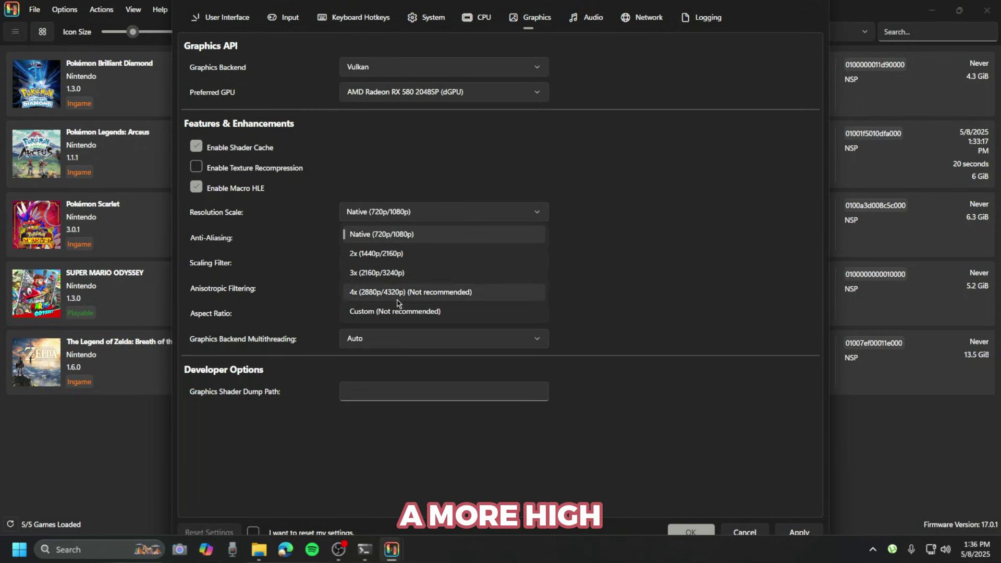
{"action": "left_click", "coordinate": [444, 219]}
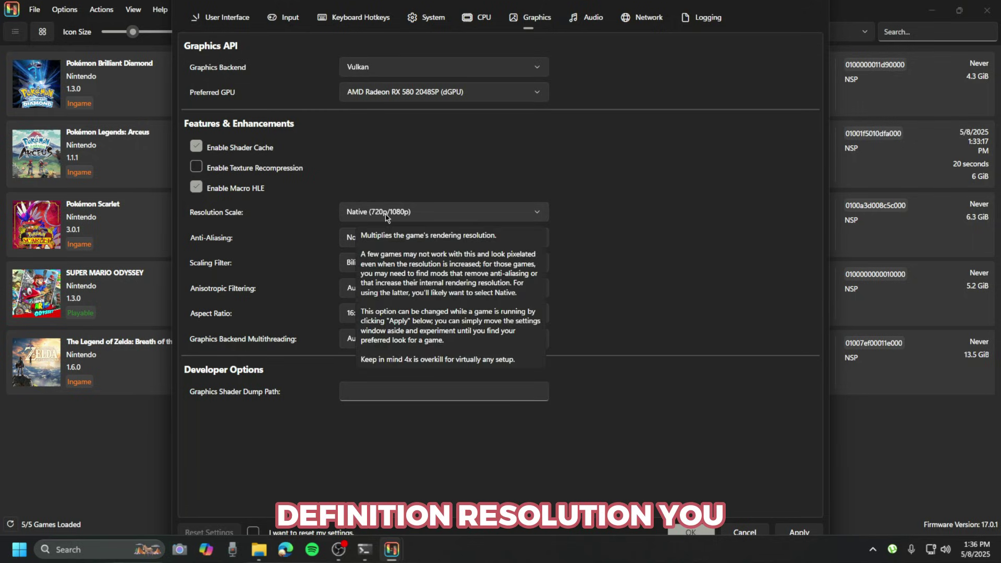
{"action": "left_click", "coordinate": [528, 240]}
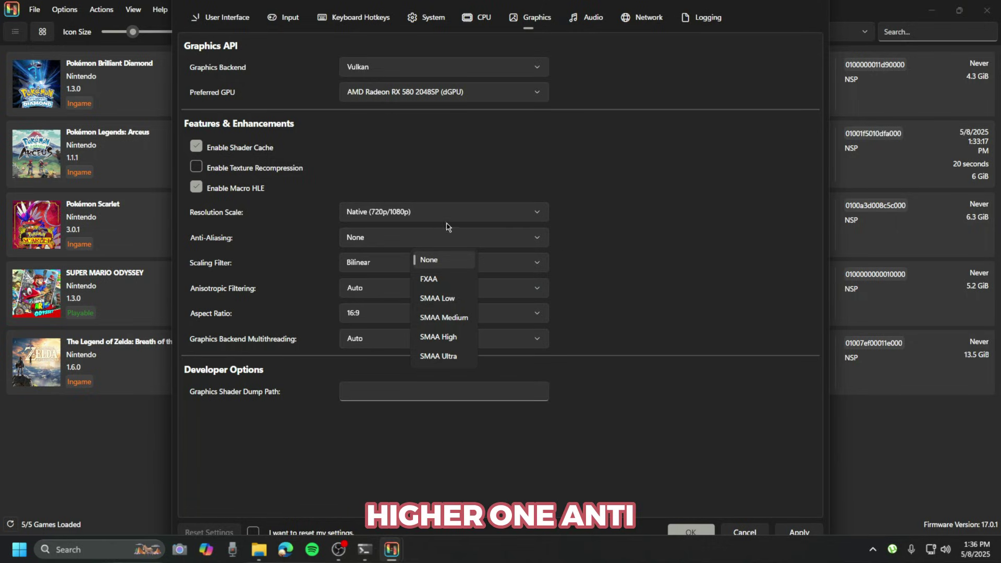
{"action": "left_click", "coordinate": [584, 237]}
- Set the scaling filter to FSR and check the anisotropic filtering options, leaving them on Auto
{"action": "left_click", "coordinate": [519, 263]}
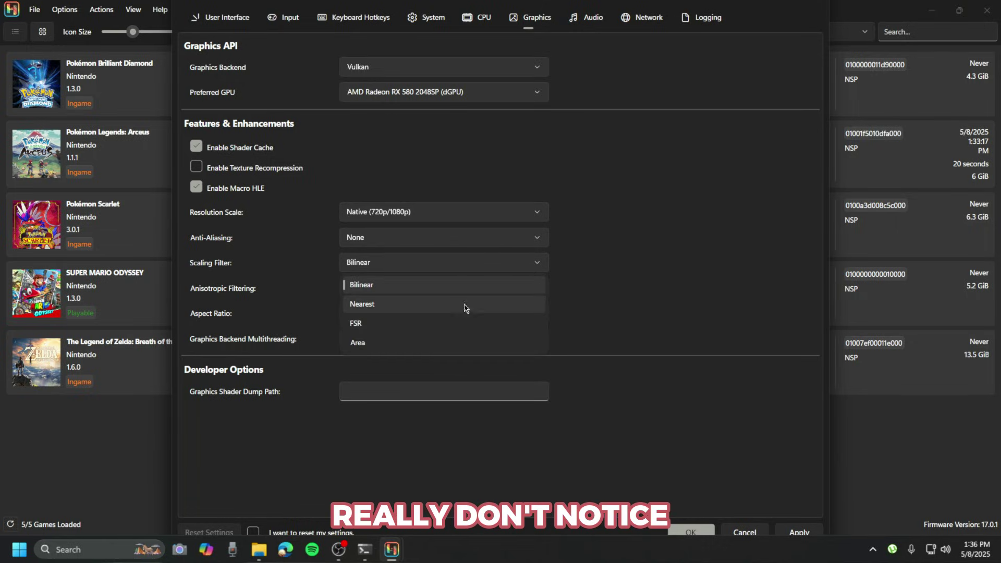
{"action": "left_click", "coordinate": [400, 327]}
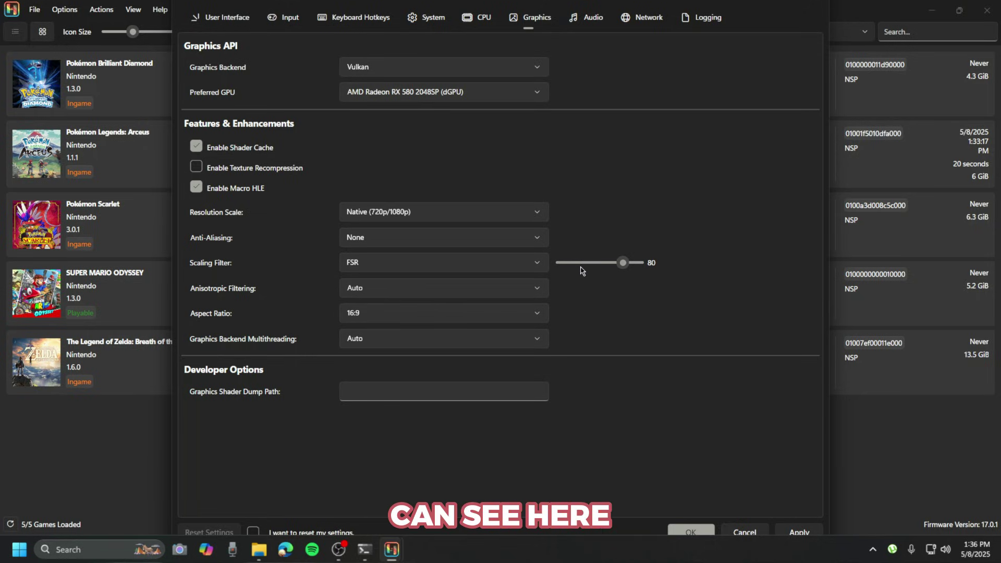
{"action": "left_click", "coordinate": [469, 294]}
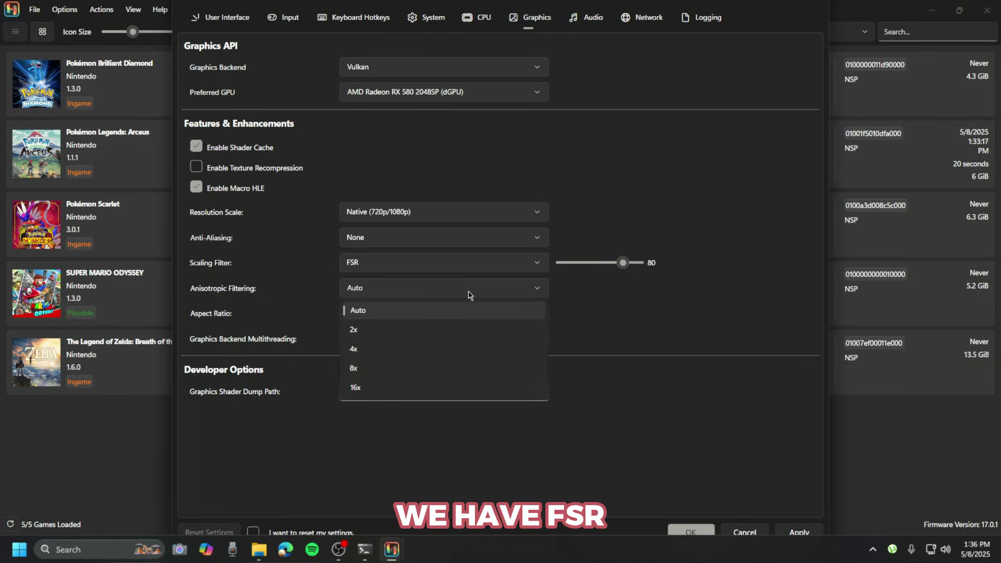
{"action": "left_click", "coordinate": [469, 292]}
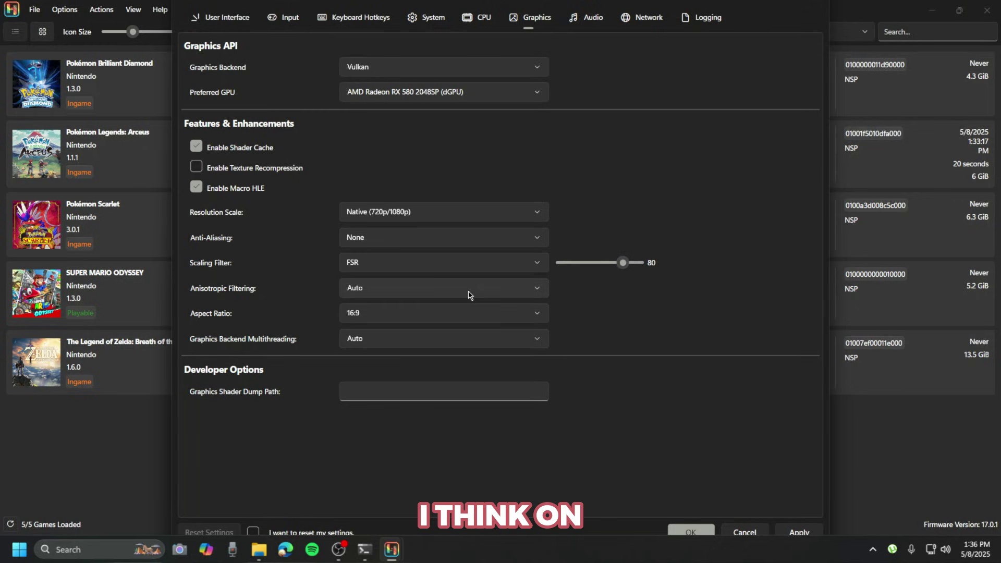
- Examine the aspect ratio and graphics backend multithreading options without choosing other ones
{"action": "left_click", "coordinate": [376, 314]}
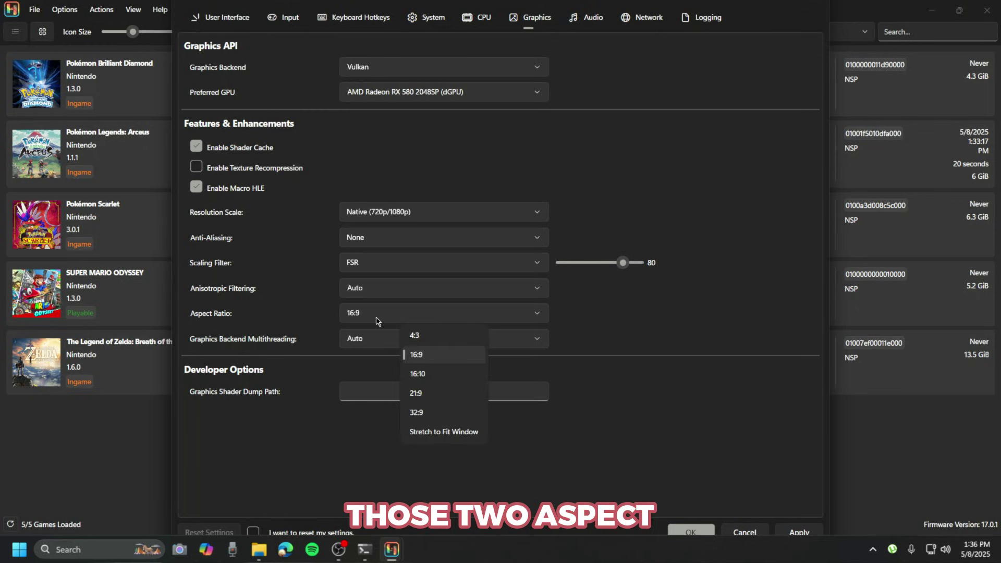
{"action": "left_click", "coordinate": [437, 317]}
{"action": "left_click", "coordinate": [430, 318]}
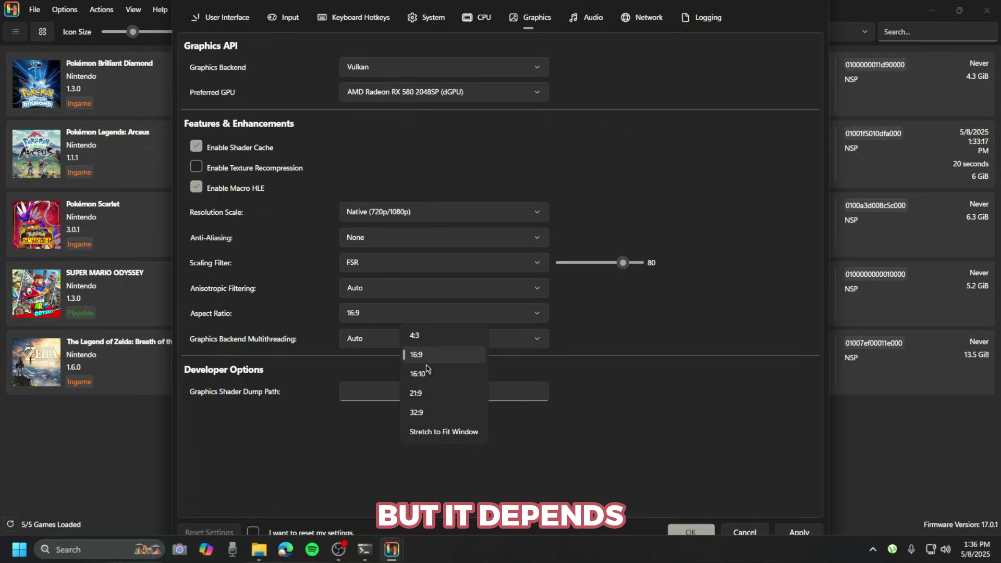
{"action": "left_click", "coordinate": [442, 324]}
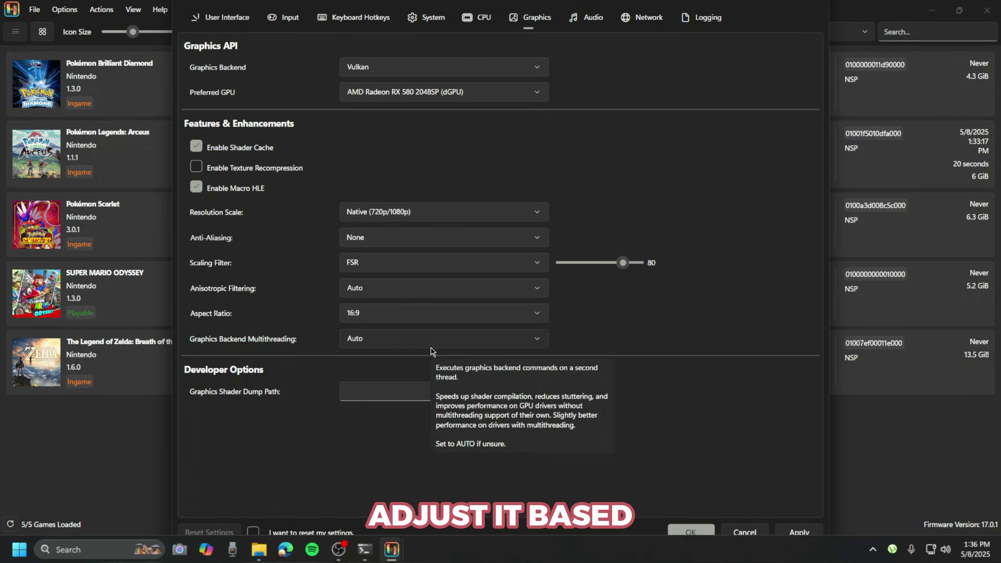
{"action": "left_click", "coordinate": [431, 340]}
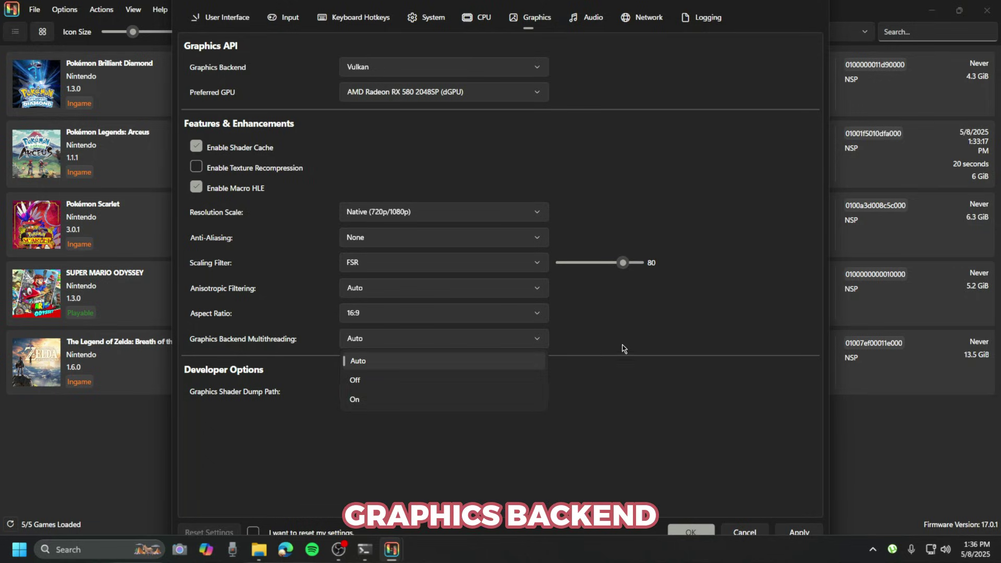
{"action": "left_click", "coordinate": [656, 343]}
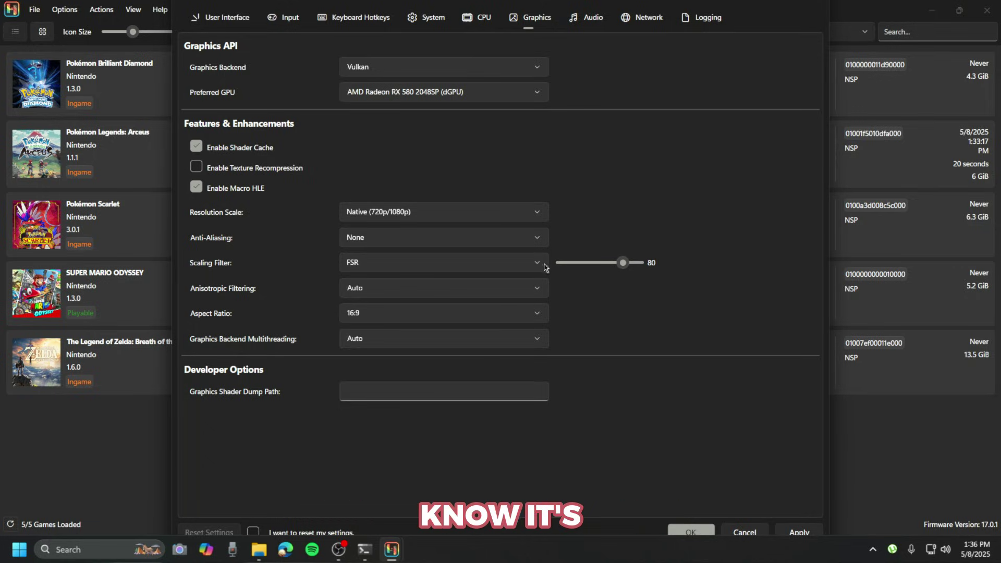
- Examine the audio settings and the audio backend options without choosing another one
{"action": "left_click", "coordinate": [594, 19]}
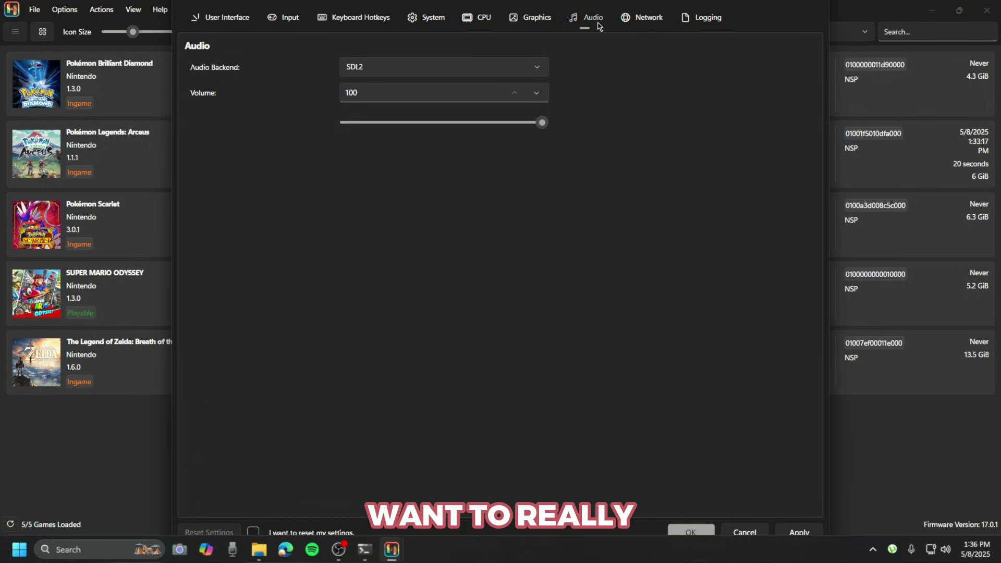
{"action": "left_click", "coordinate": [489, 67]}
{"action": "left_click", "coordinate": [489, 67]}
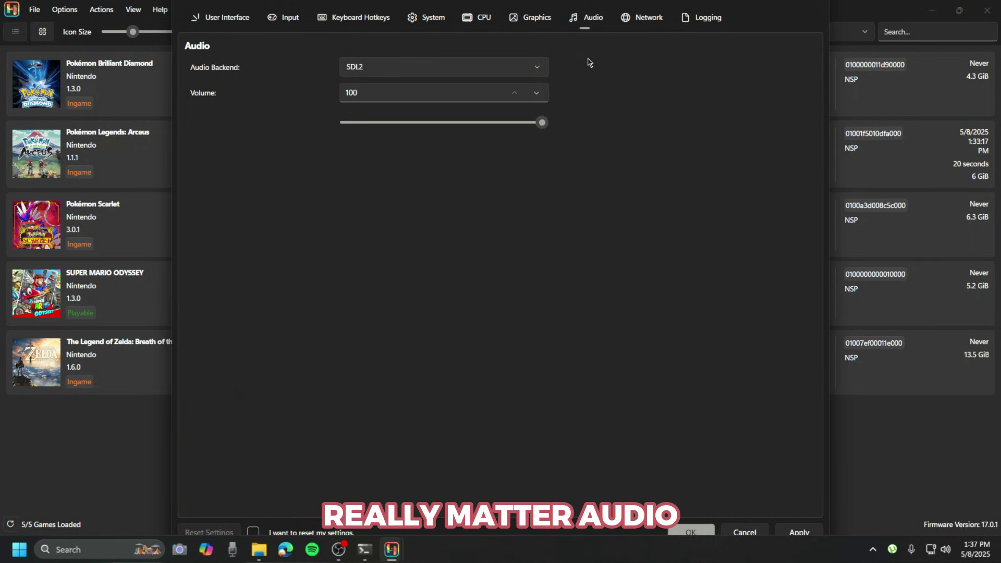
- Try RyuLDN as the multiplayer mode in the network settings and set it back to Disabled
{"action": "left_click", "coordinate": [646, 21]}
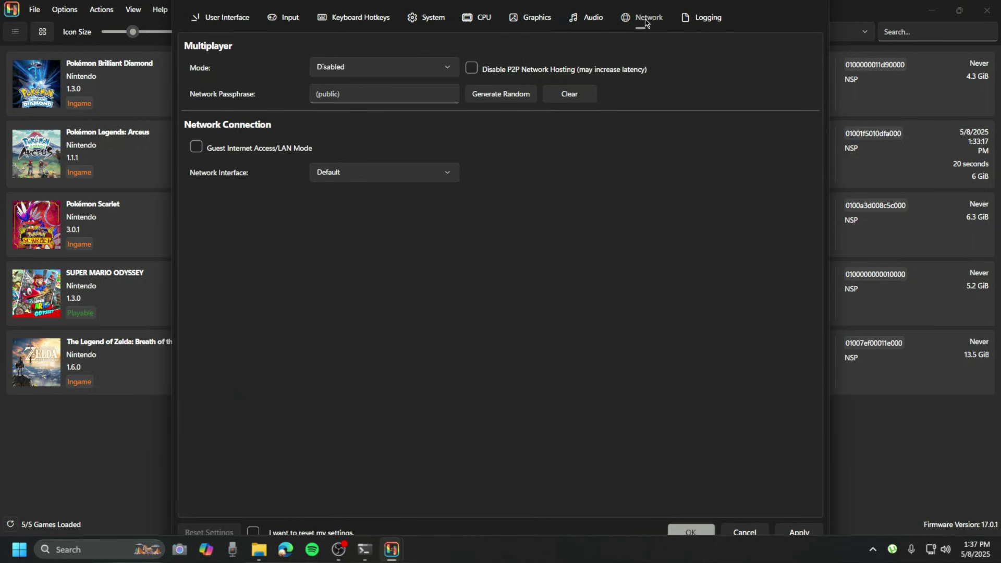
{"action": "left_click", "coordinate": [426, 72]}
{"action": "left_click", "coordinate": [426, 72]}
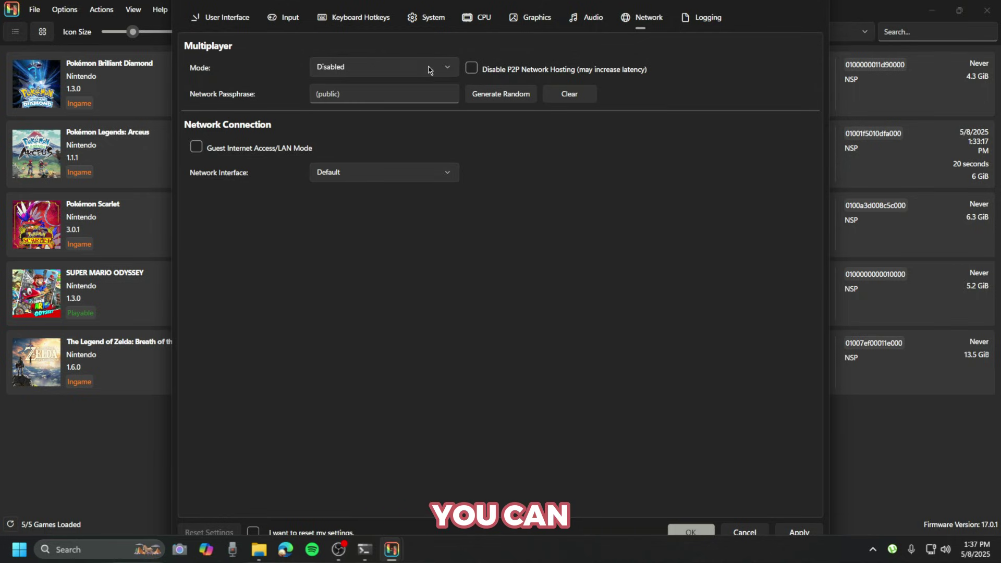
{"action": "left_click", "coordinate": [426, 72]}
{"action": "left_click", "coordinate": [420, 106]}
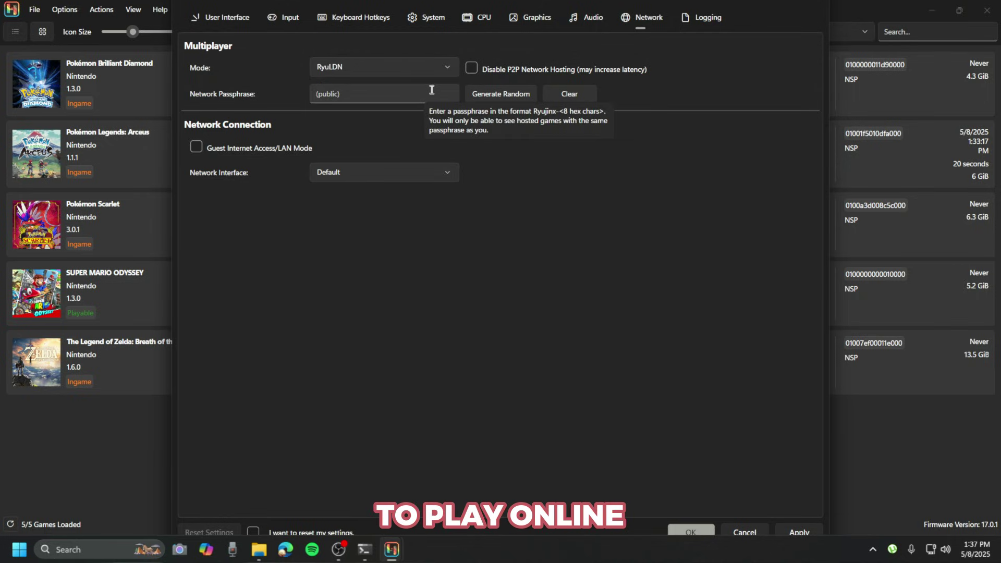
{"action": "mouse_move", "coordinate": [436, 76]}
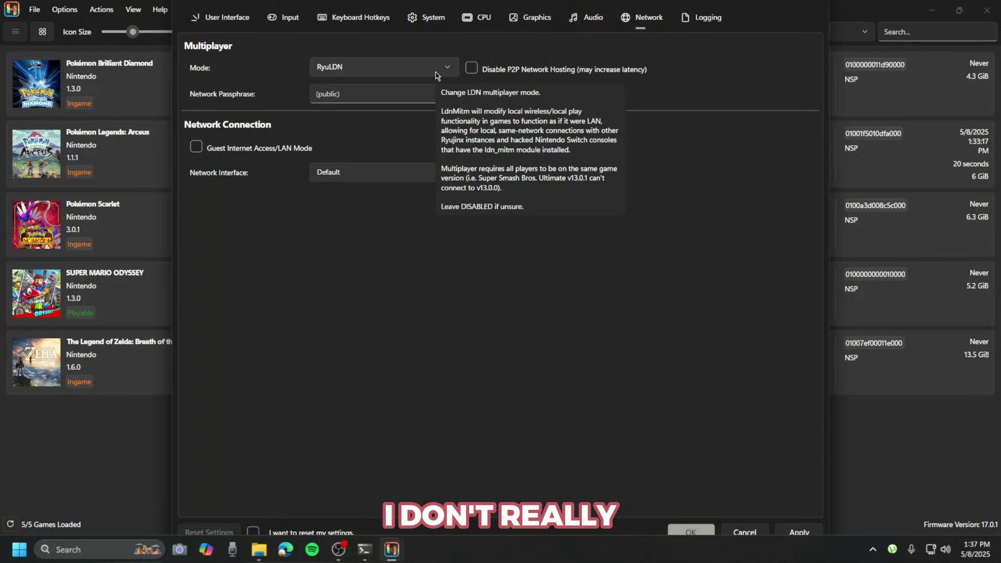
{"action": "scroll", "coordinate": [436, 76], "scroll_direction": "up", "scroll_amount": 2}
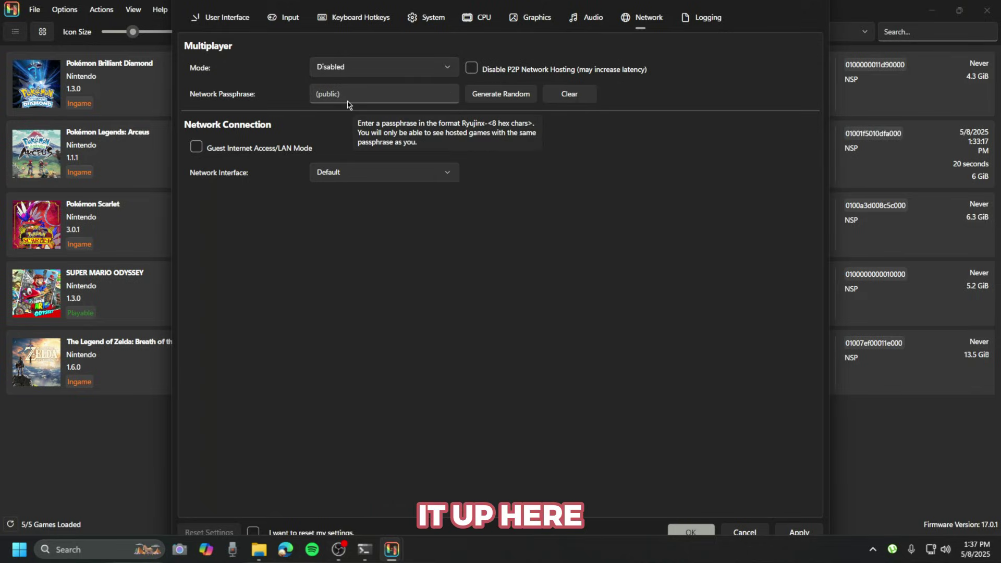
- Look over the logging and input settings, apply the settings and close the settings window
{"action": "left_click", "coordinate": [684, 21]}
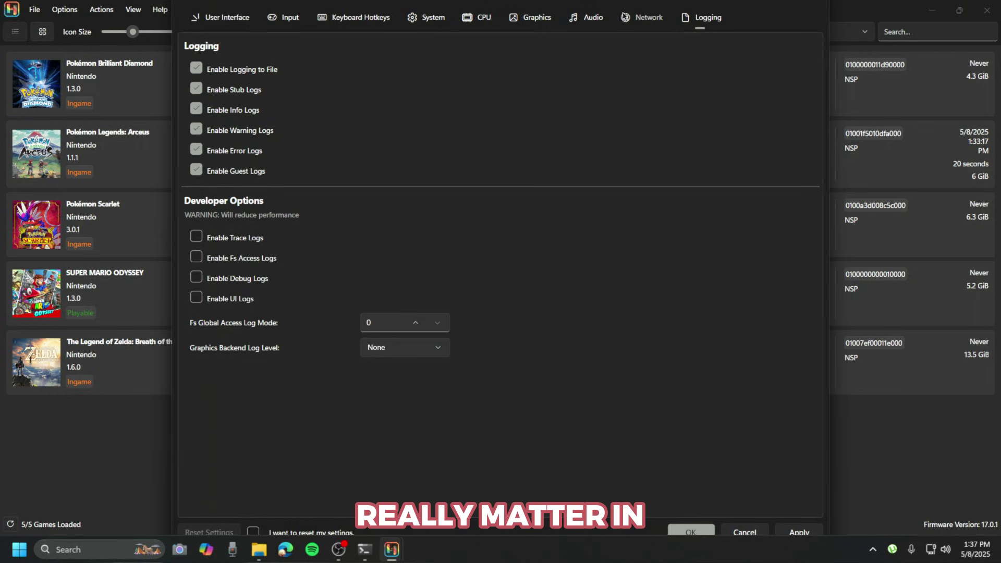
{"action": "left_click", "coordinate": [646, 17]}
{"action": "left_click", "coordinate": [283, 17]}
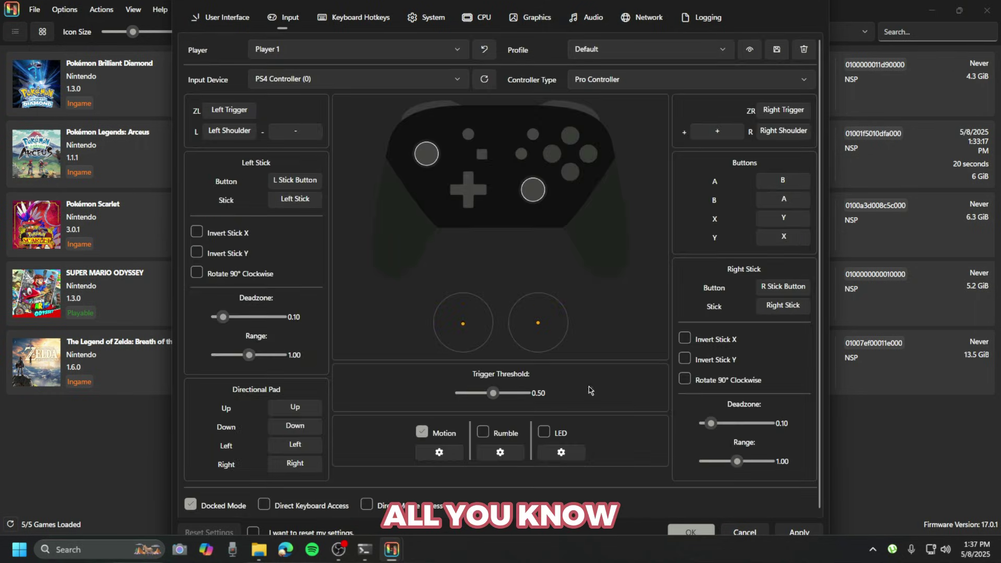
{"action": "left_click", "coordinate": [800, 531]}
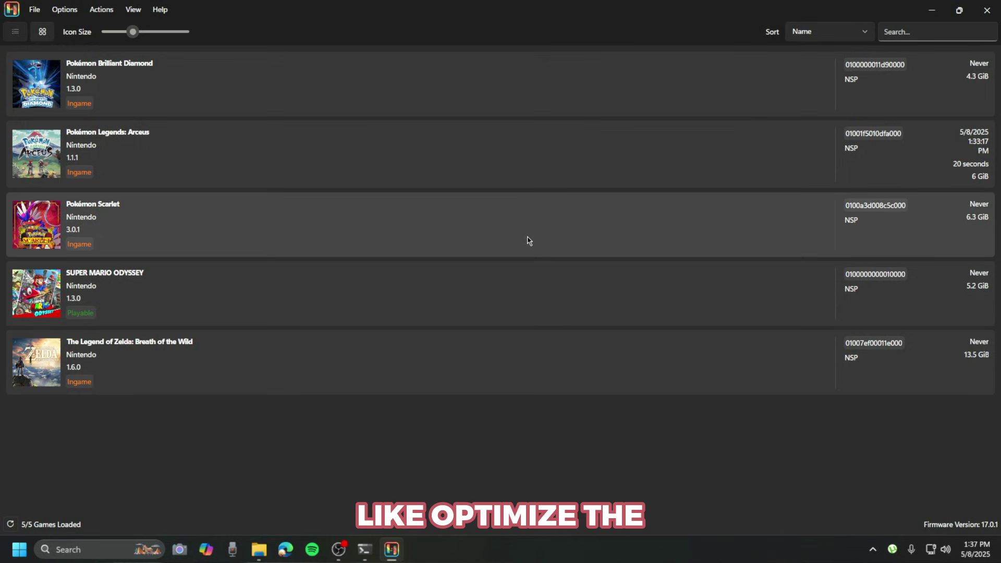
- View the cheat manager for Pokémon Legends: Arceus and close it without adding cheats
{"action": "right_click", "coordinate": [385, 178]}
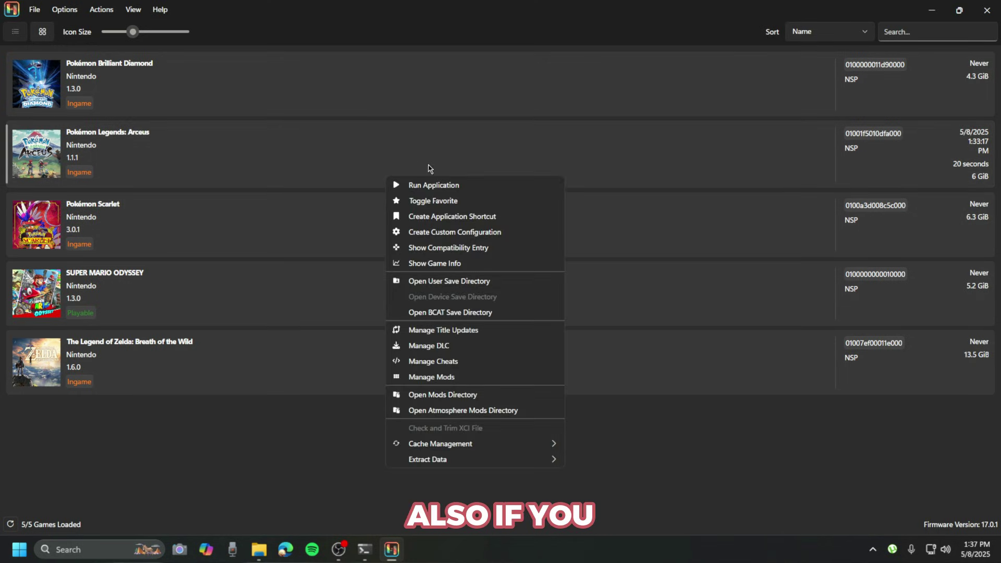
{"action": "left_click", "coordinate": [444, 362]}
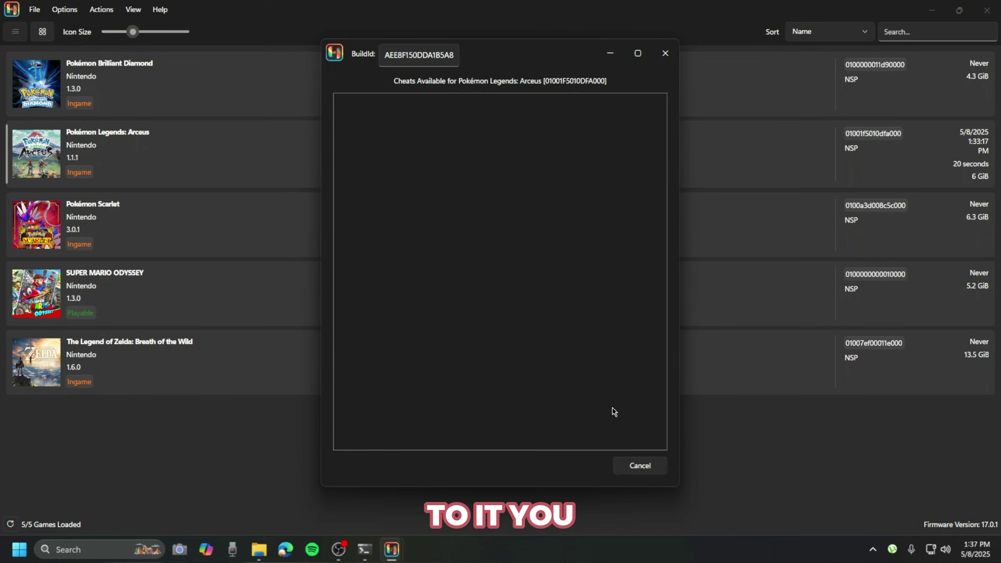
{"action": "left_click", "coordinate": [639, 466]}
- View the user save directory of Pokémon Legends: Arceus, close that folder and minimize the emulator
{"action": "right_click", "coordinate": [408, 142]}
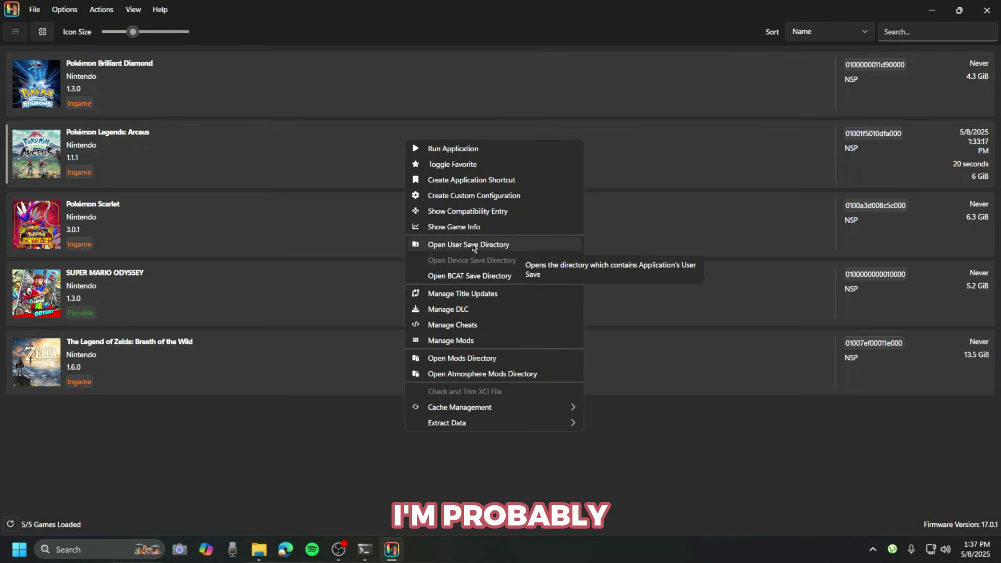
{"action": "mouse_move", "coordinate": [480, 412]}
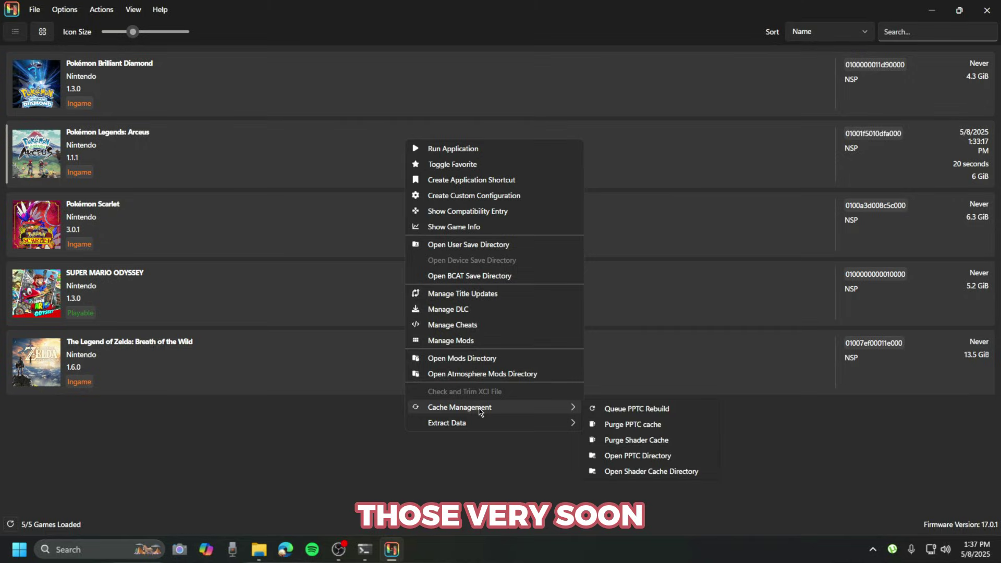
{"action": "left_click", "coordinate": [485, 252]}
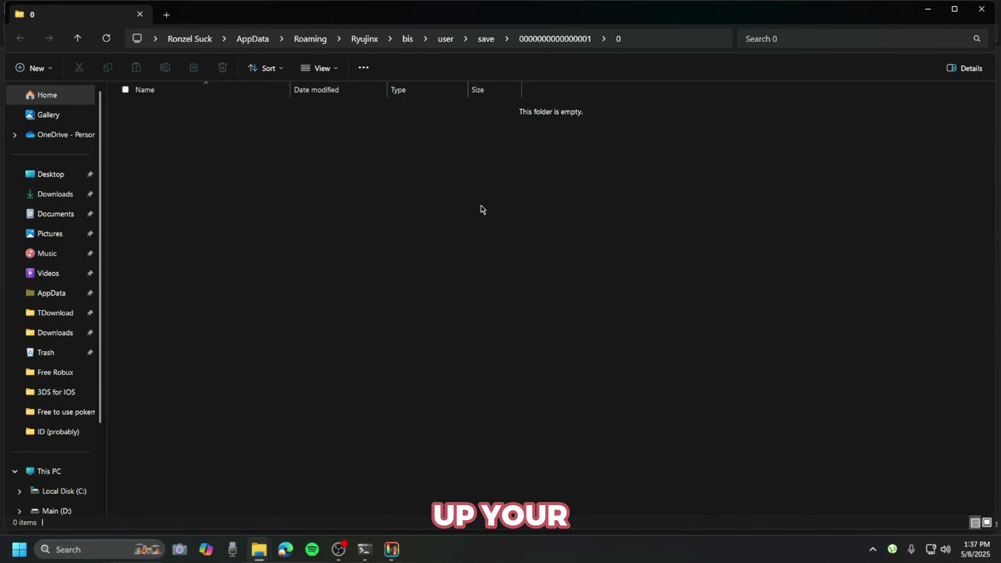
{"action": "left_click_drag", "start_coordinate": [480, 206], "coordinate": [289, 359]}
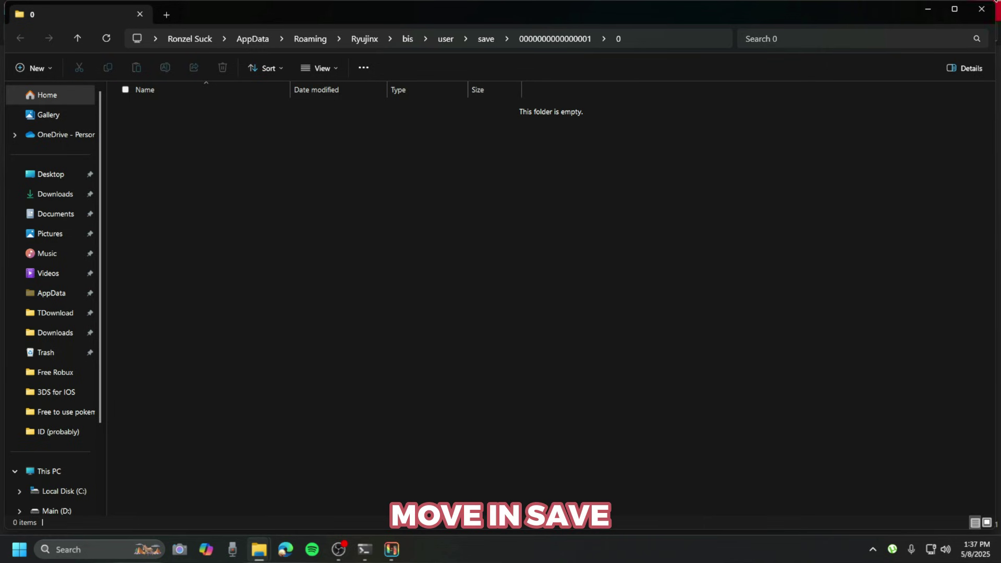
{"action": "left_click", "coordinate": [985, 8]}
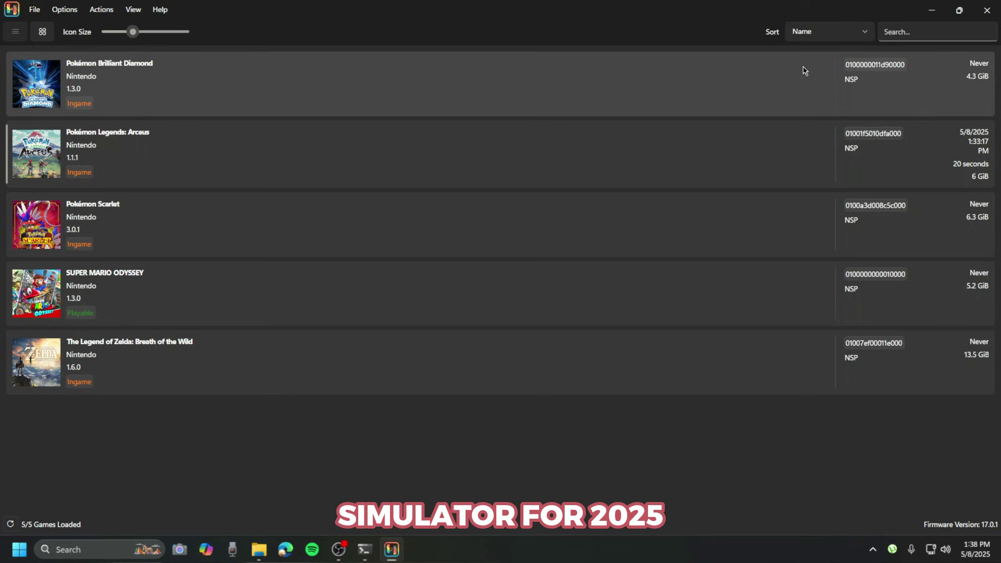
{"action": "left_click", "coordinate": [932, 10]}
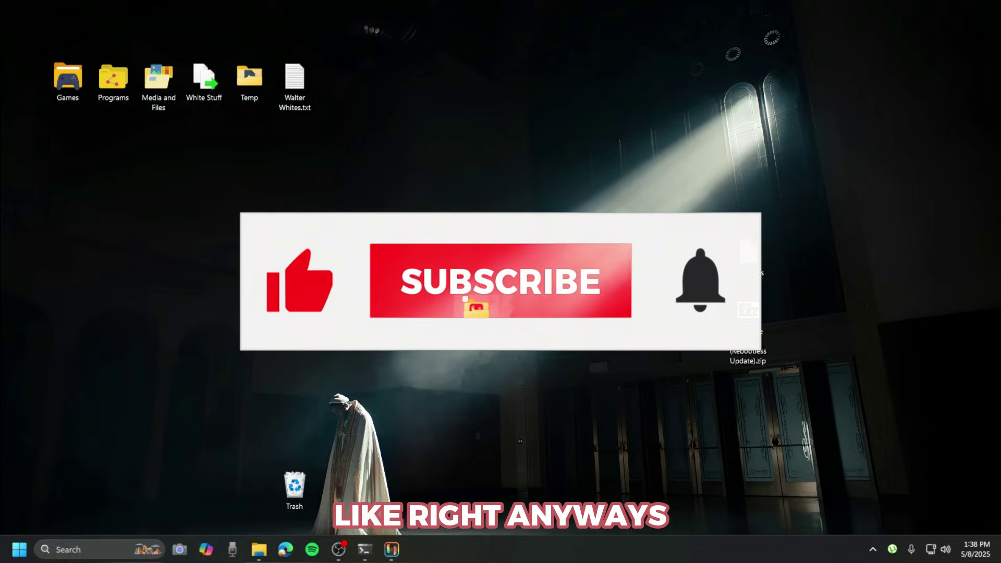